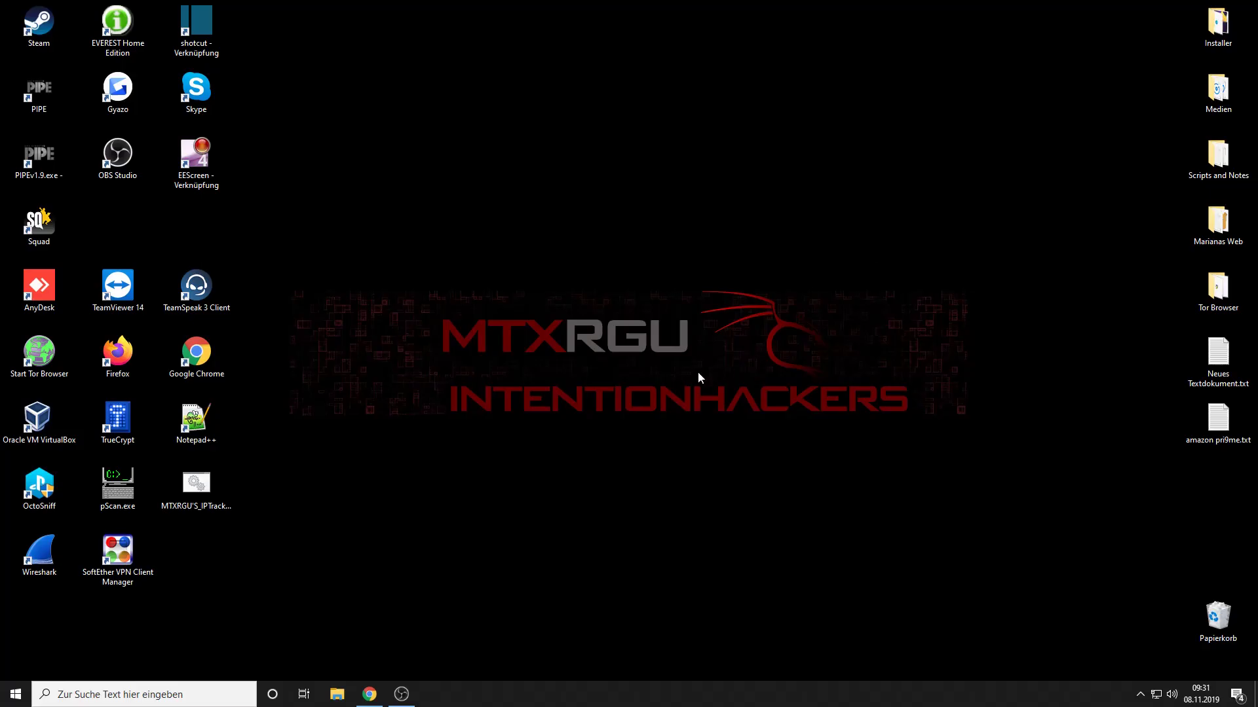
Step: Download the Windows PC Remote Play installer from Sony's site and go to the Clownfish page
left_click(373, 695)
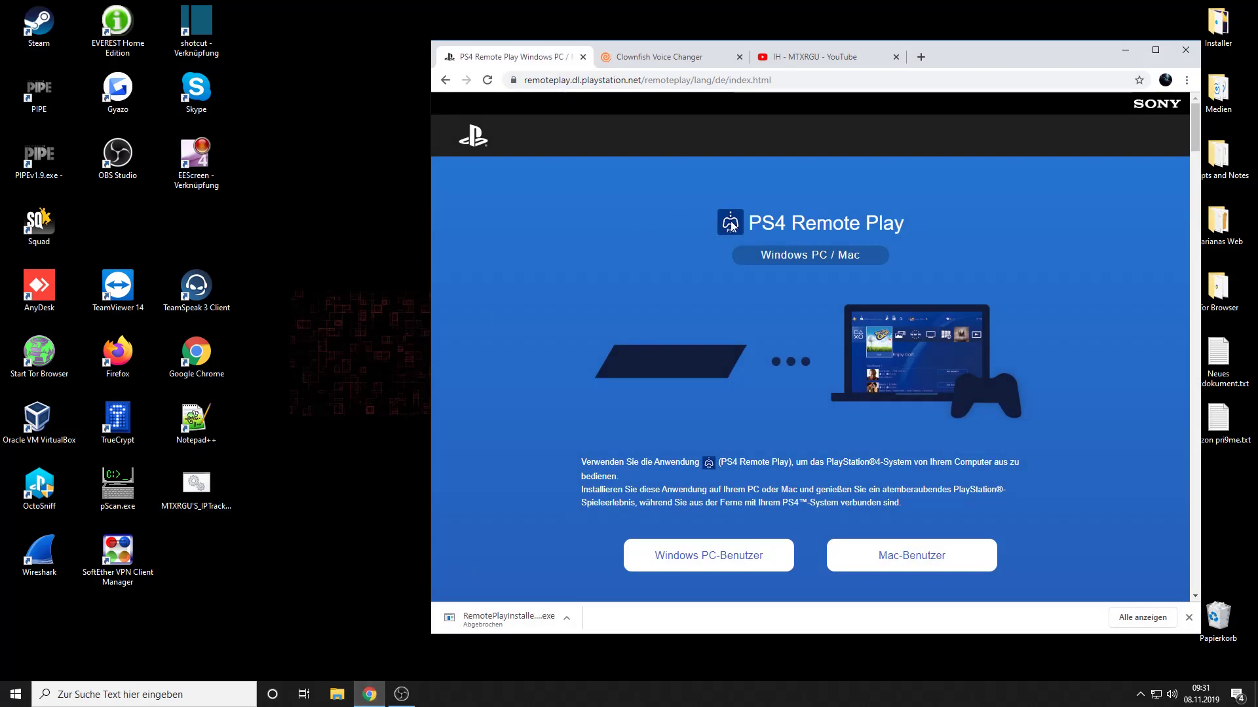
scroll(865, 258, "down", 1)
scroll(1153, 117, "down", 1)
scroll(1140, 148, "up", 3)
scroll(983, 295, "down", 4)
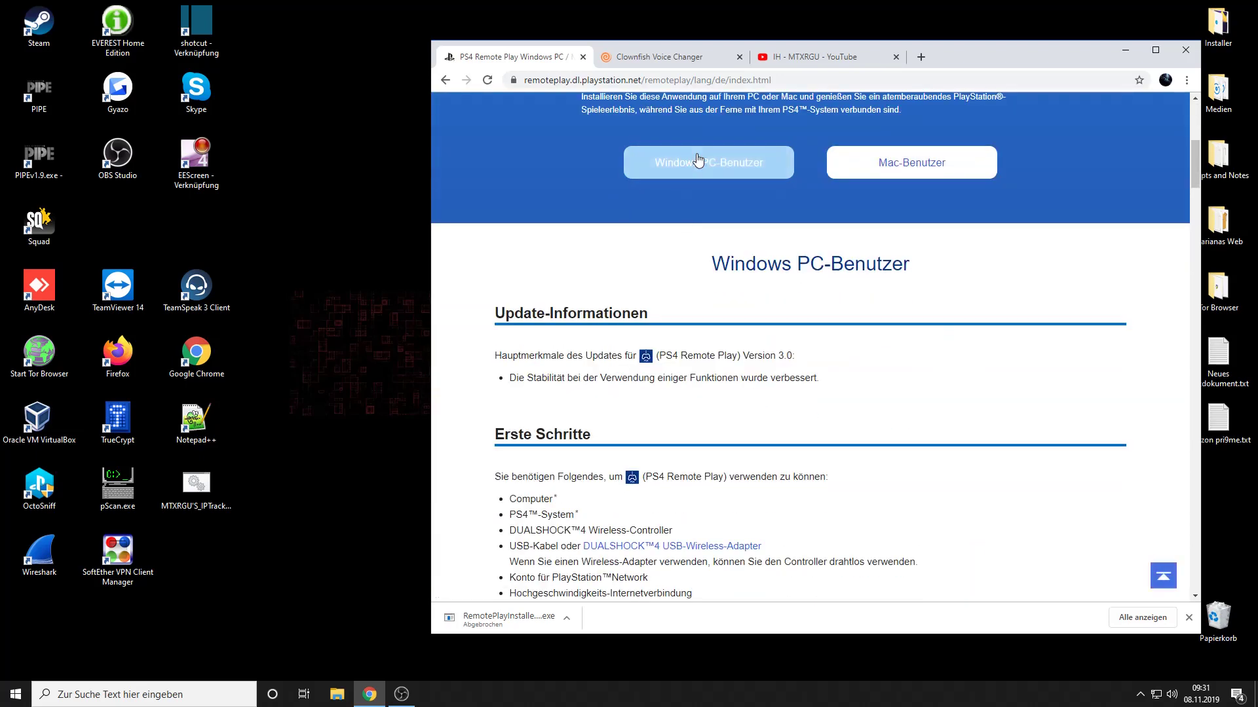
scroll(686, 160, "down", 2)
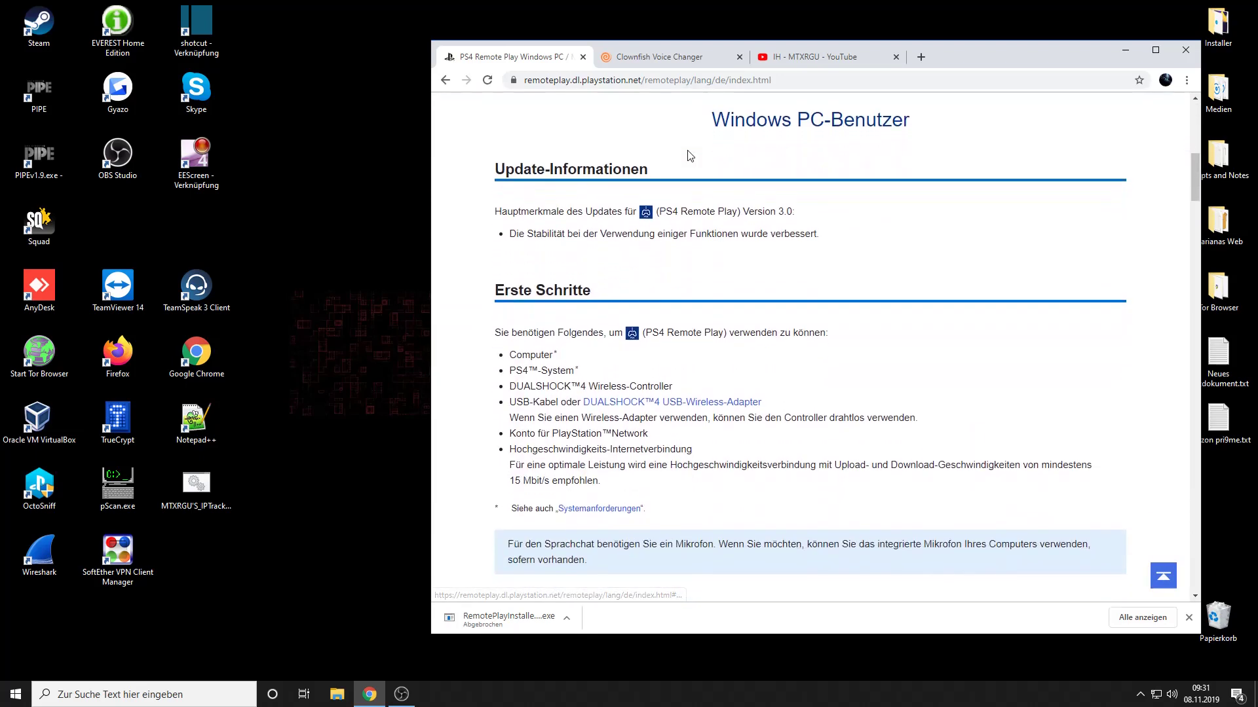
scroll(686, 159, "down", 2)
scroll(686, 159, "down", 2)
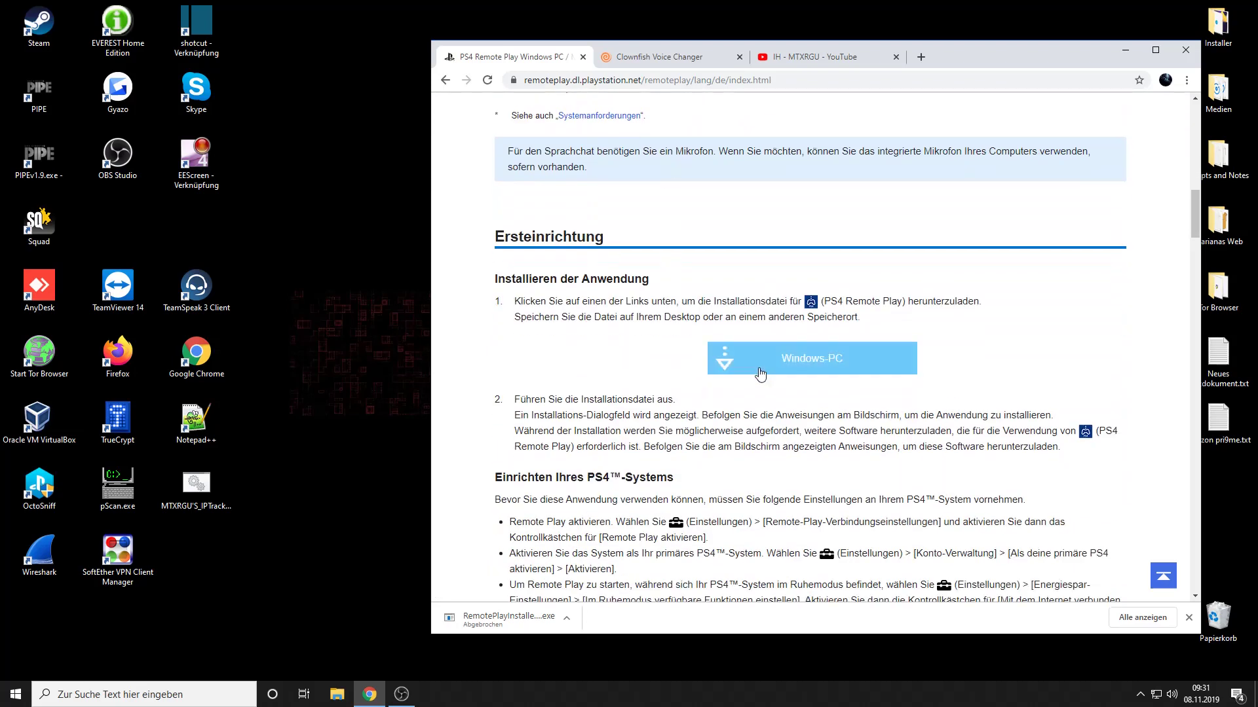
left_click(788, 372)
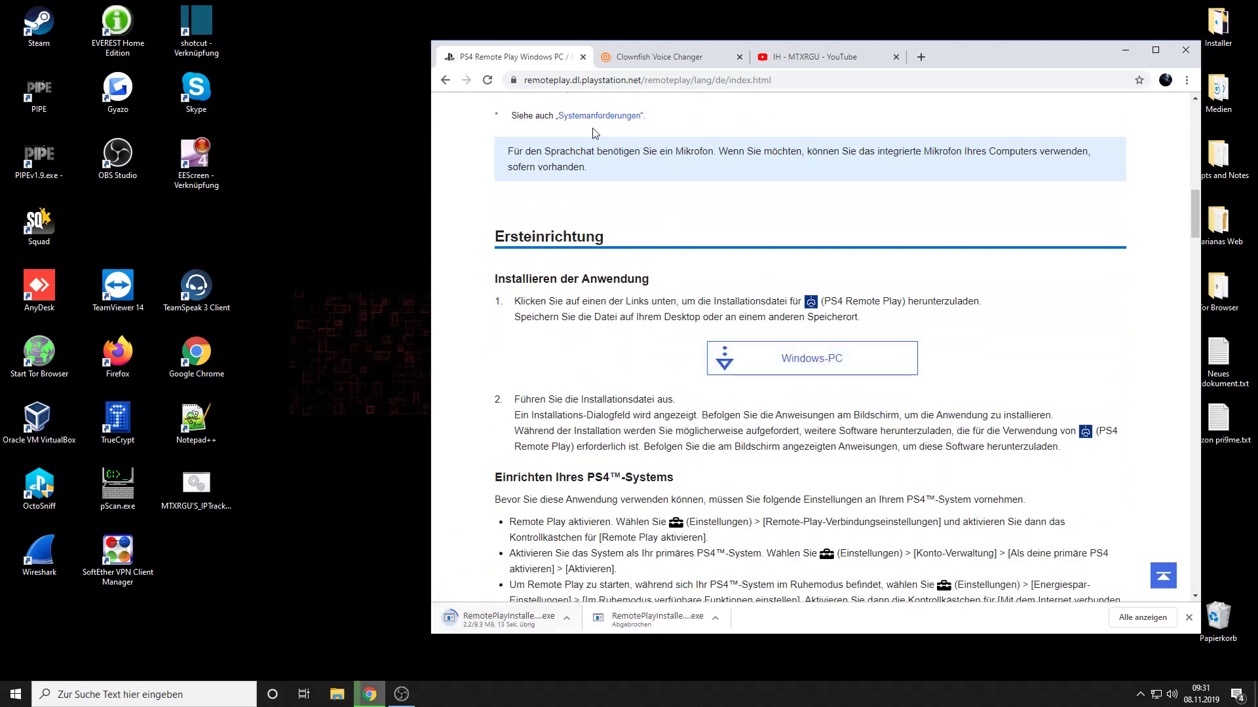
left_click(638, 59)
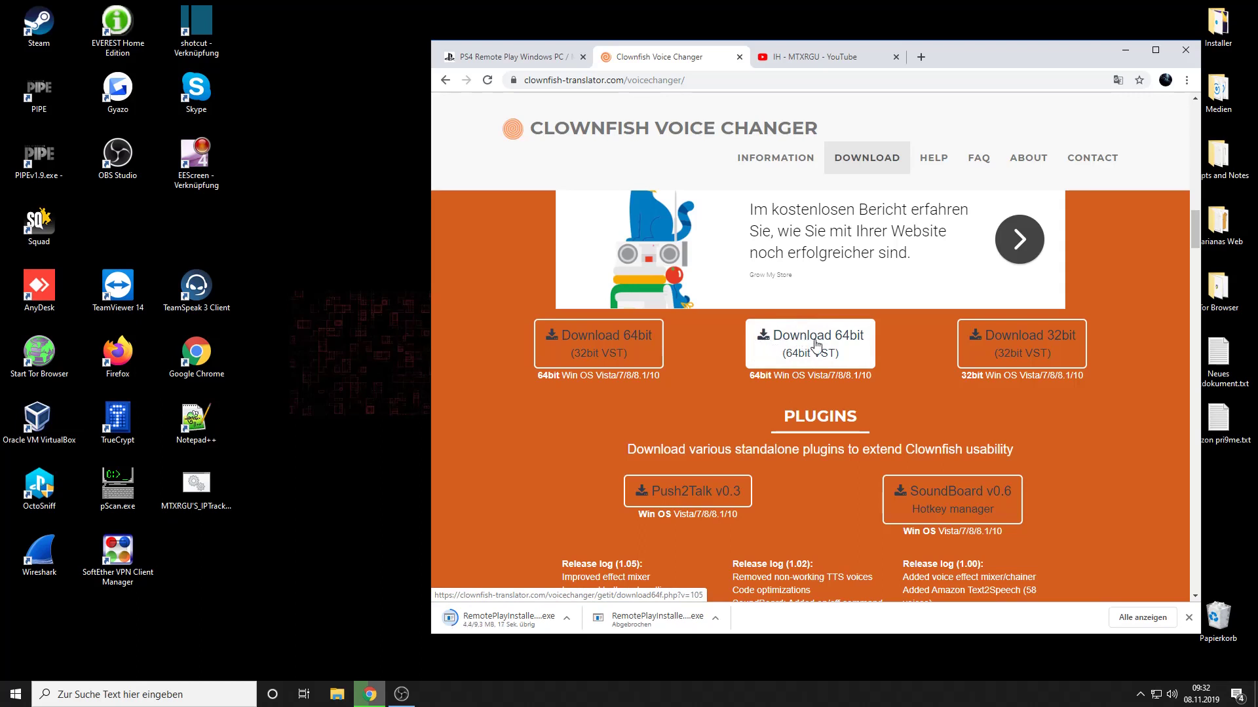
Step: Start the 'Download 64bit (64bit VST)' Clownfish Voice Changer download
left_click(786, 340)
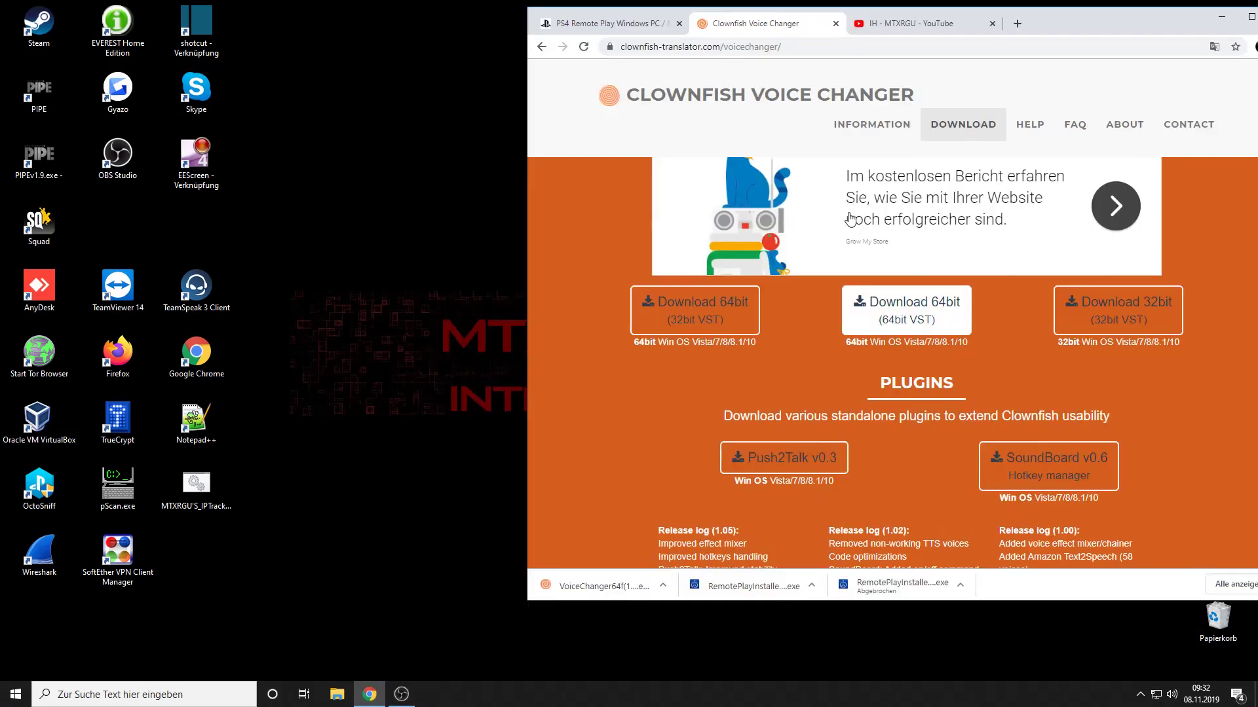
Step: Put both installers on the desktop and install Clownfish with default components and folder
left_click_drag(617, 596, 346, 216)
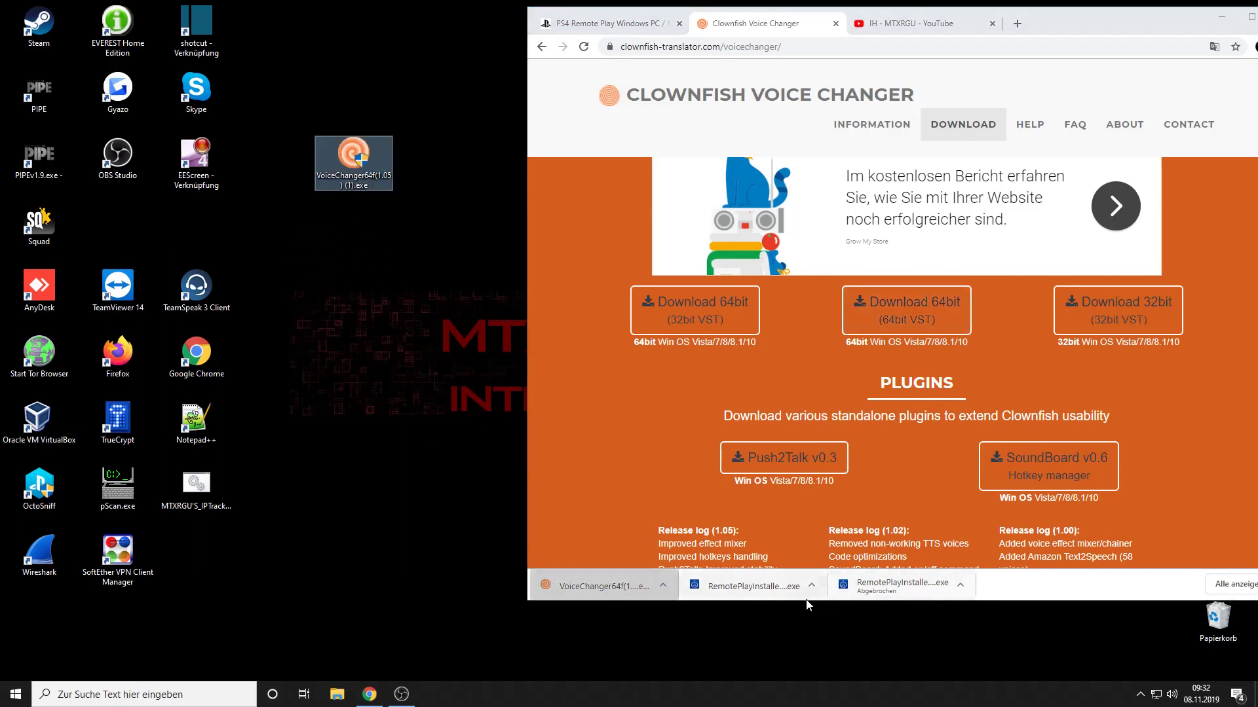
left_click_drag(742, 586, 375, 286)
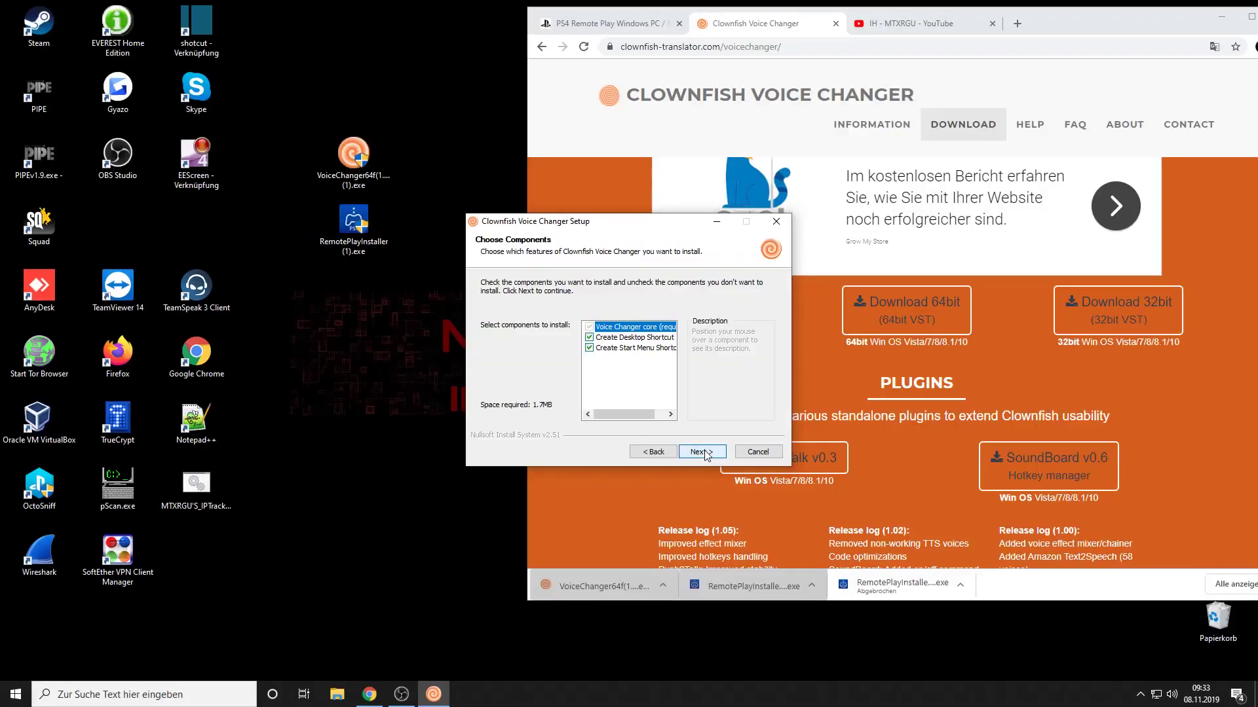
left_click(704, 454)
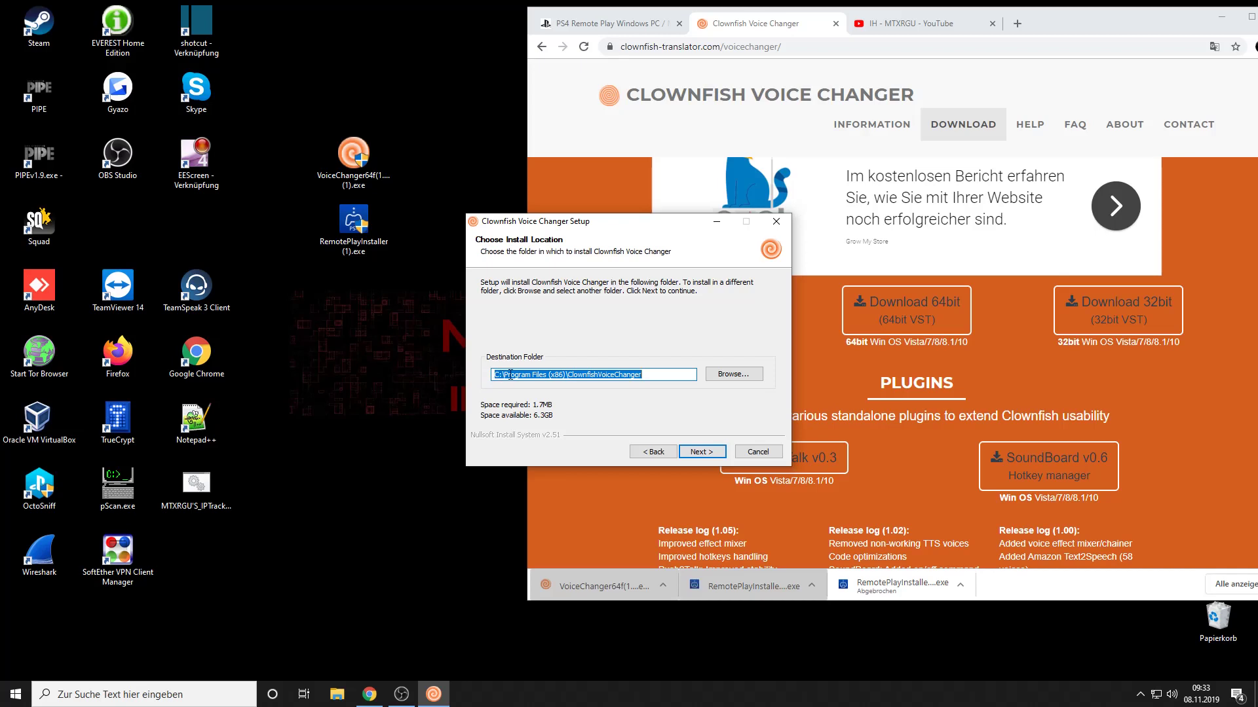
left_click(708, 456)
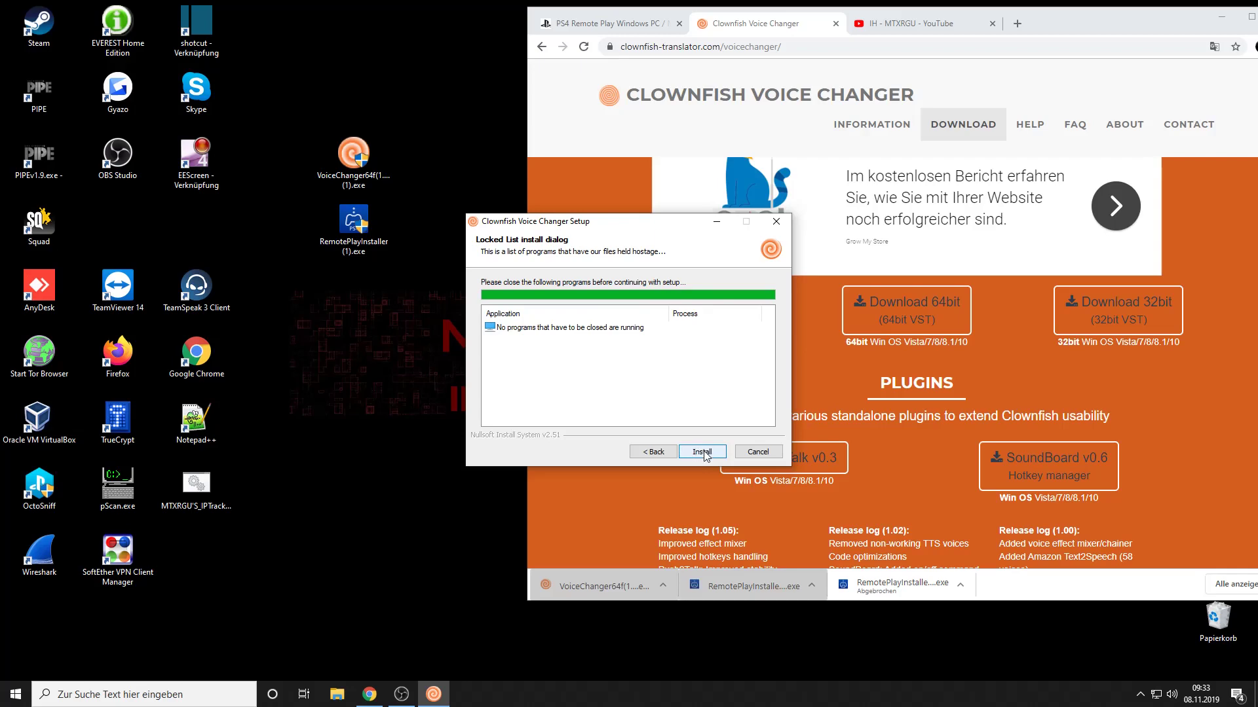
left_click(703, 454)
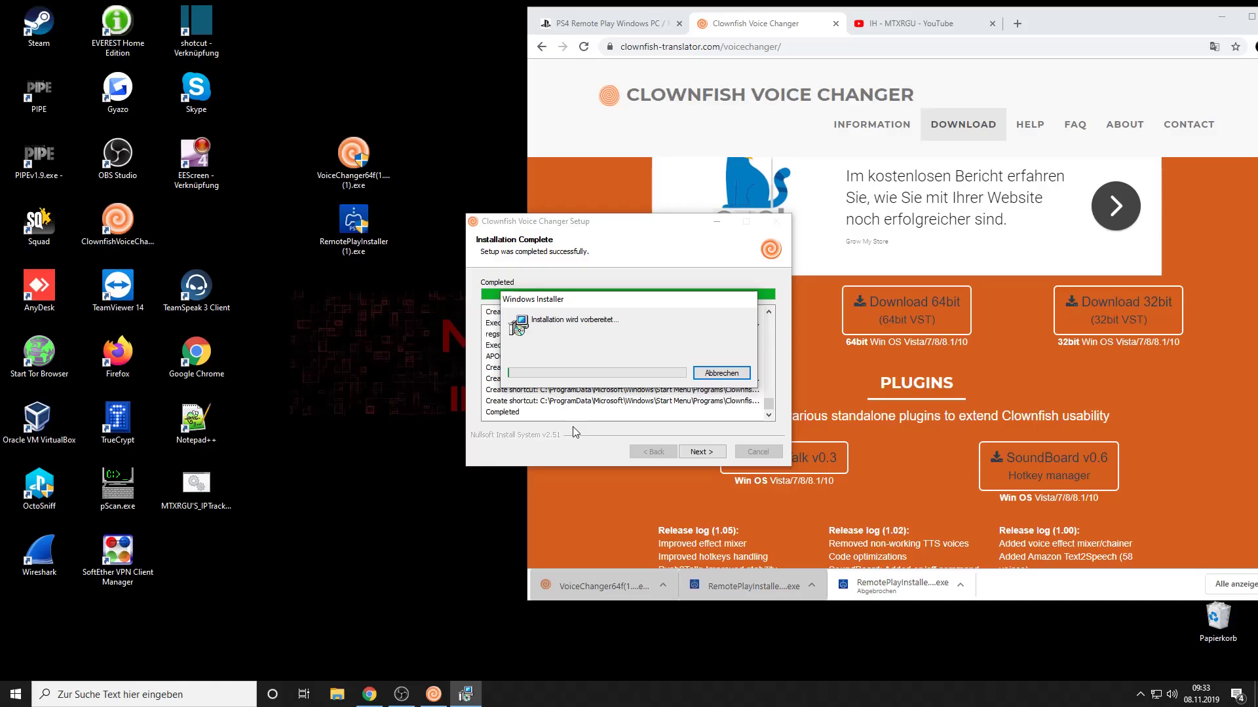
left_click_drag(678, 224, 1024, 192)
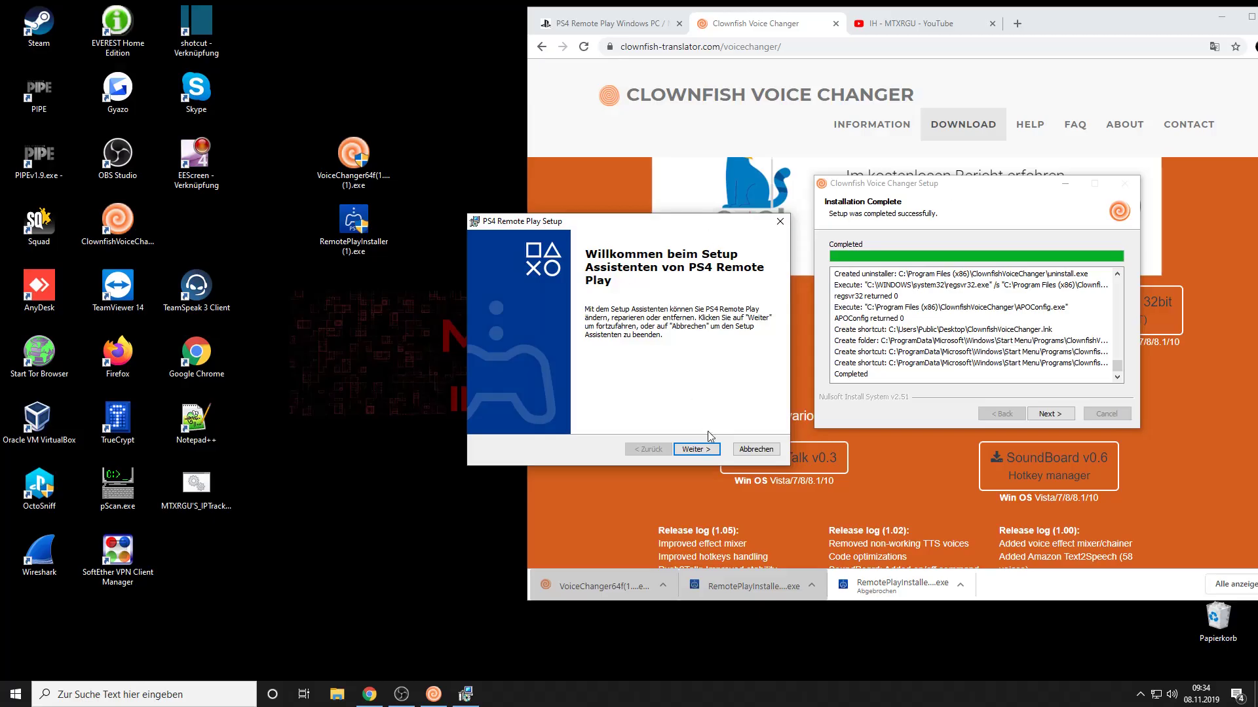
Step: Repair the existing PS4 Remote Play installation using the Reparieren option
left_click(695, 451)
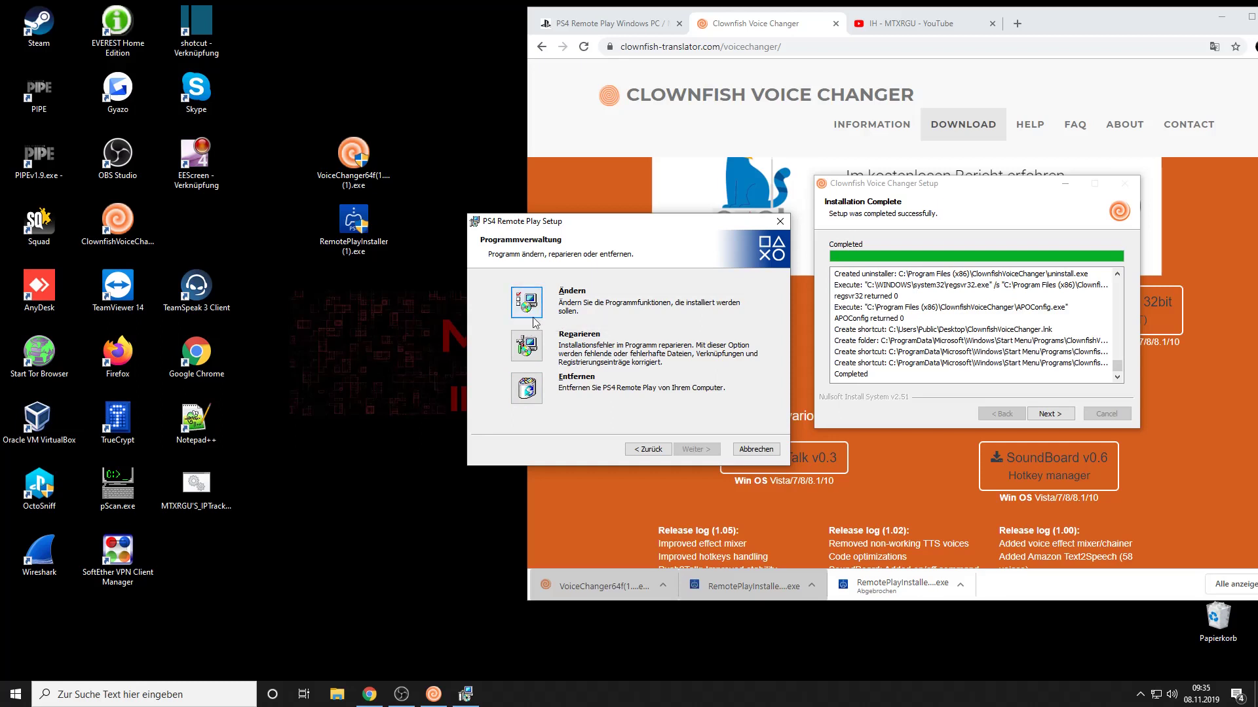
left_click(533, 349)
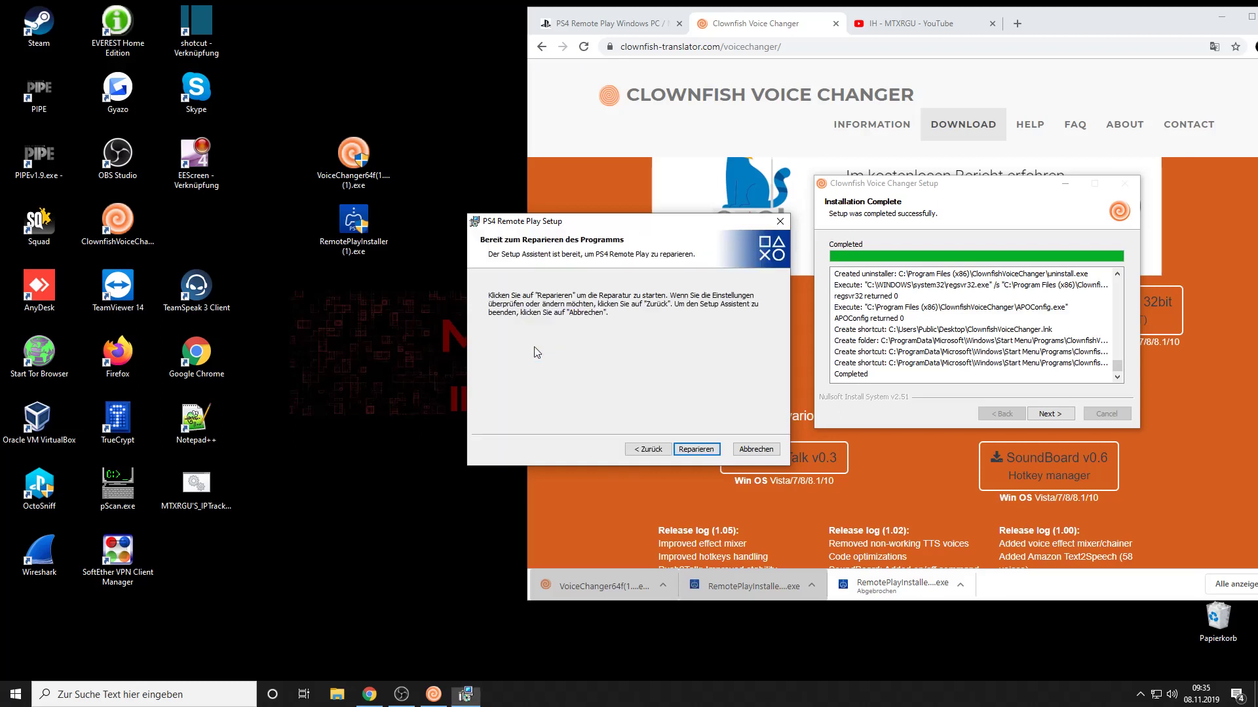
left_click(701, 448)
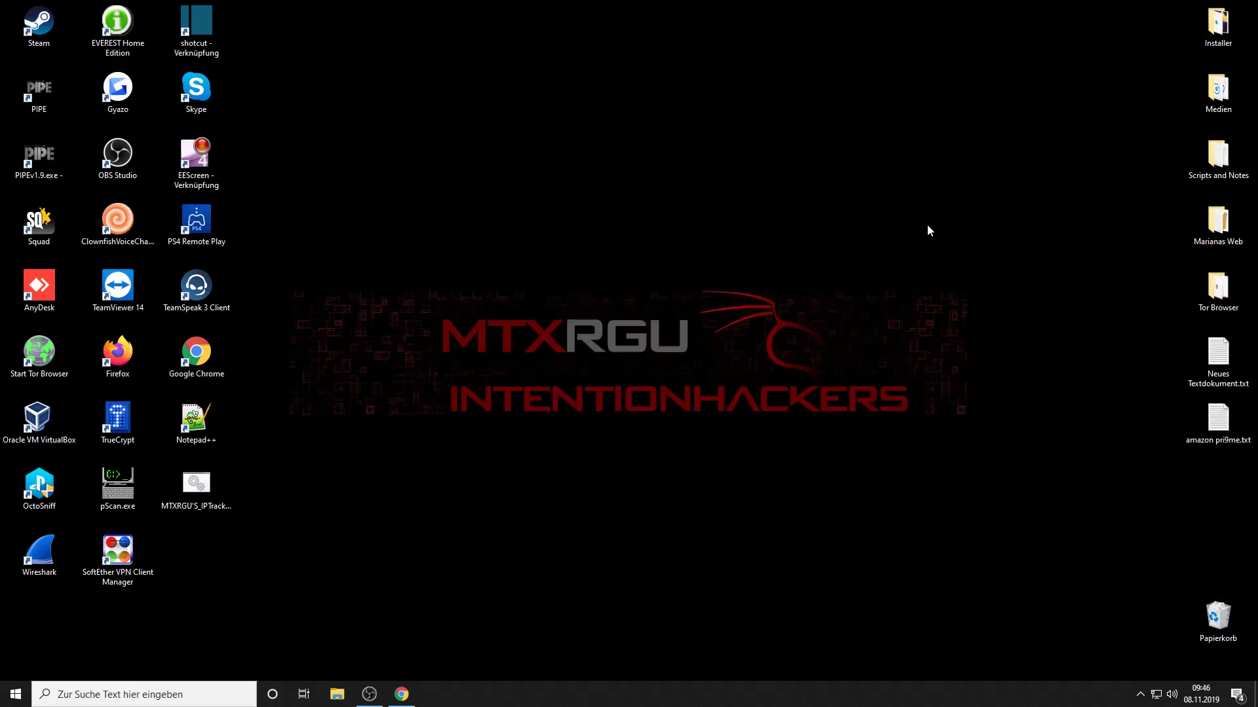
Step: Launch PS4 Remote Play from the desktop, start connecting and get past the Sony sign-in
double_click(206, 223)
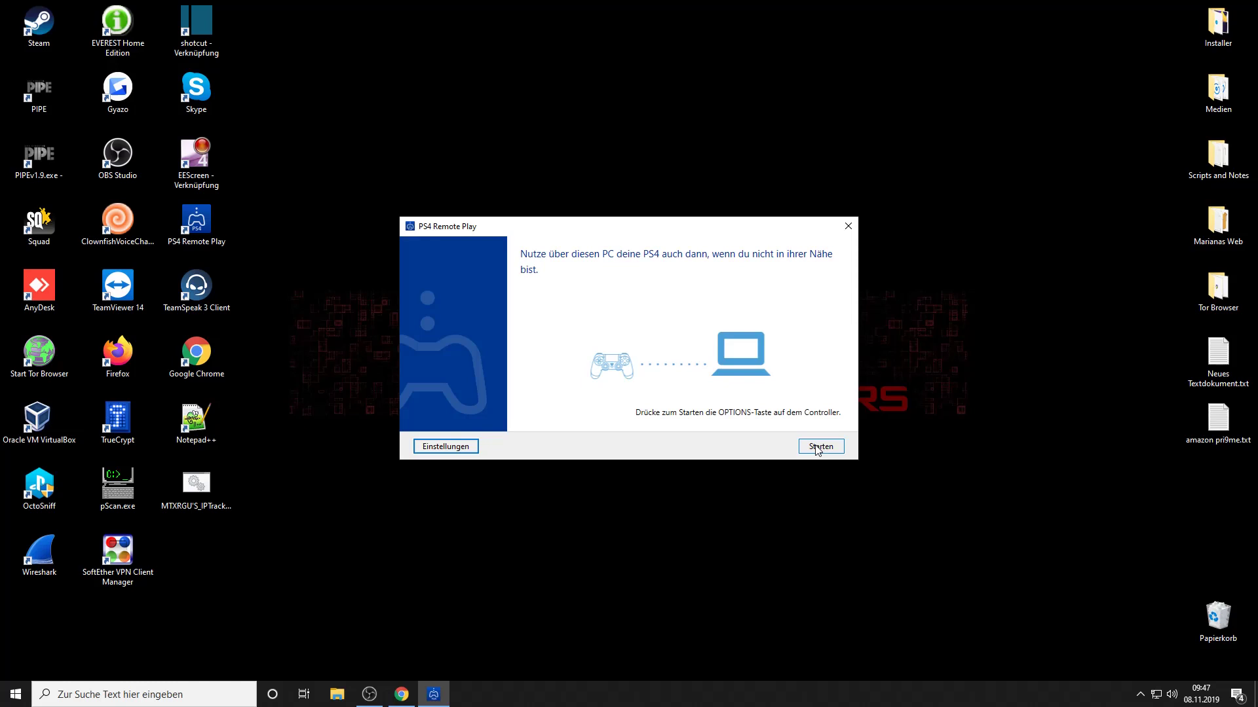
left_click(819, 447)
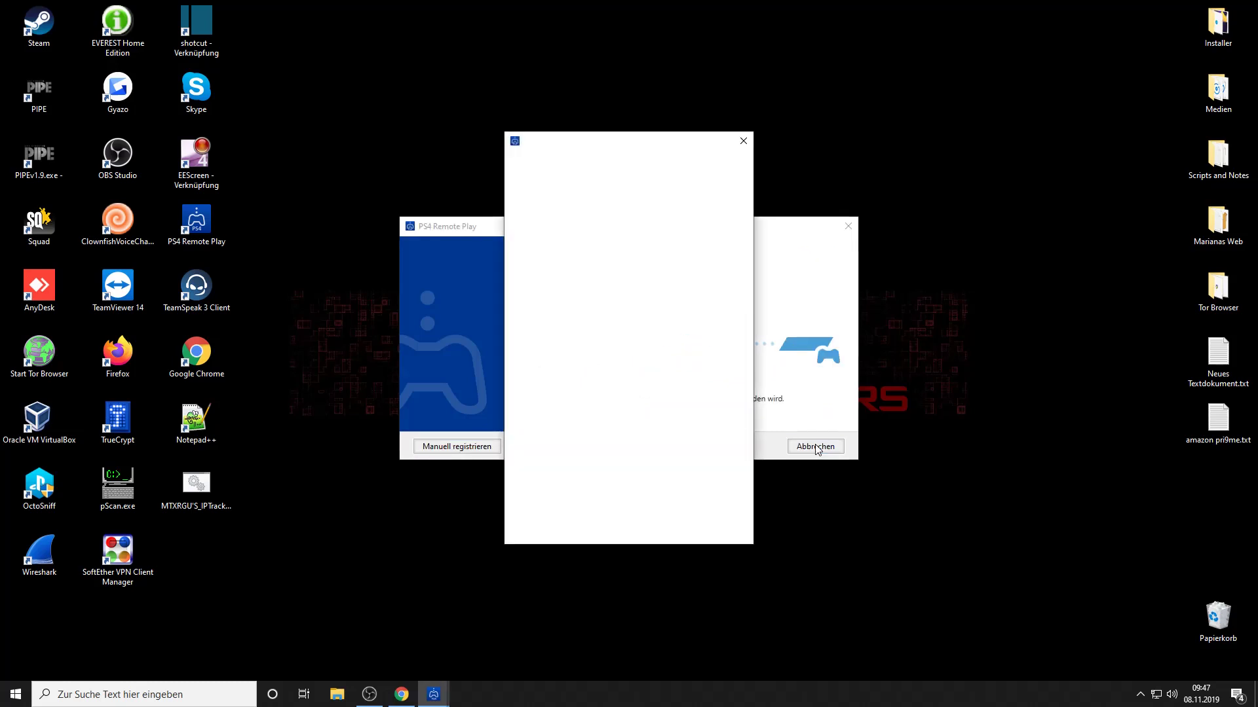
left_click_drag(568, 152, 572, 169)
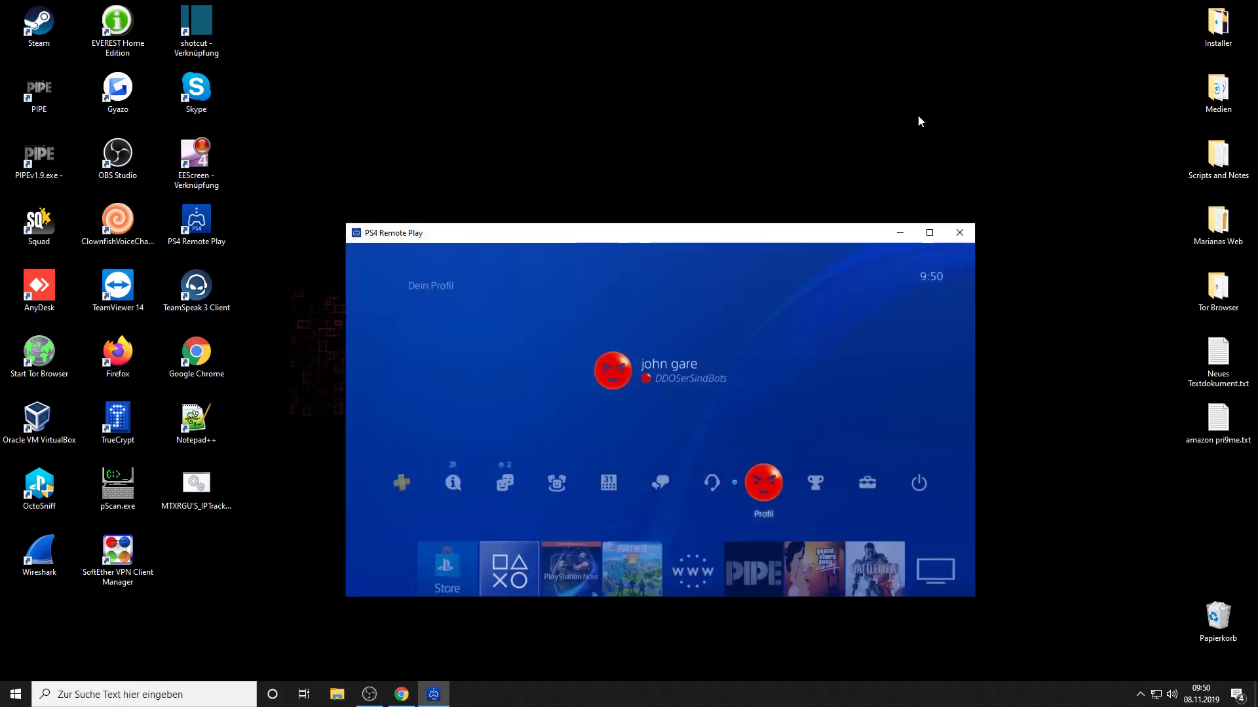
Step: Create a PS4 party with the microphone unmuted, and launch Clownfish Voice Changer alongside
key("Left")
left_click_drag(772, 226, 922, 89)
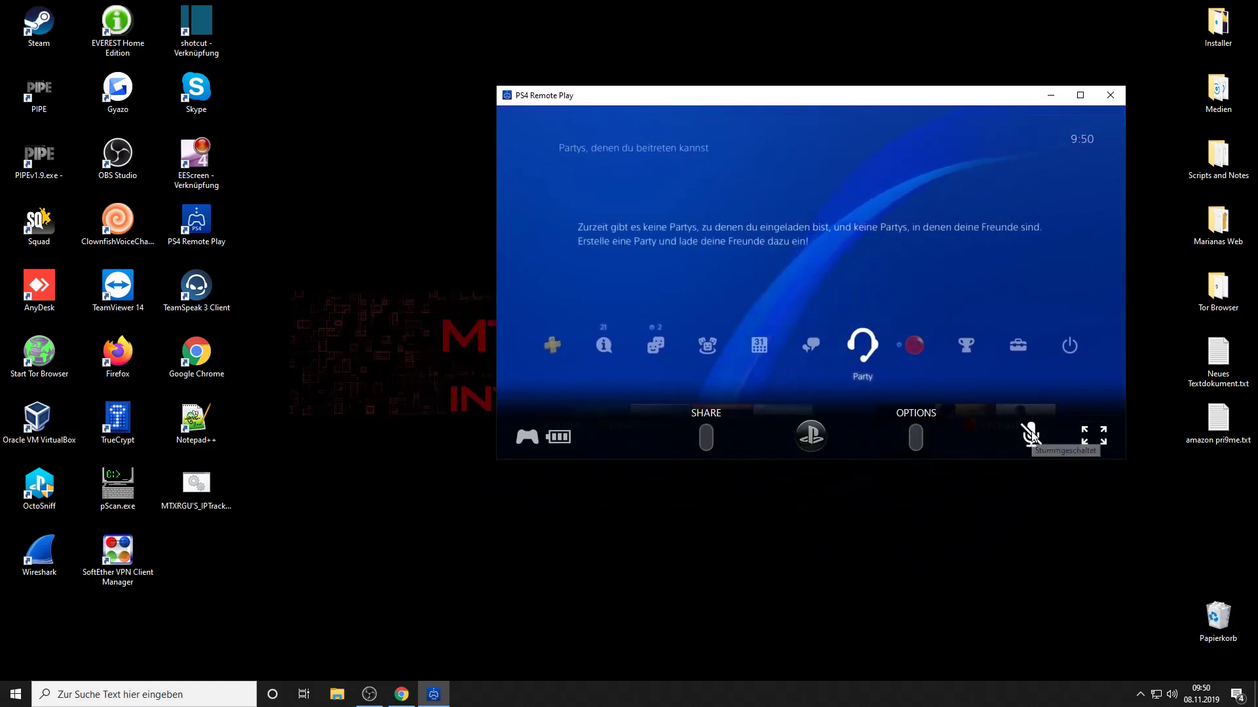
left_click(1029, 436)
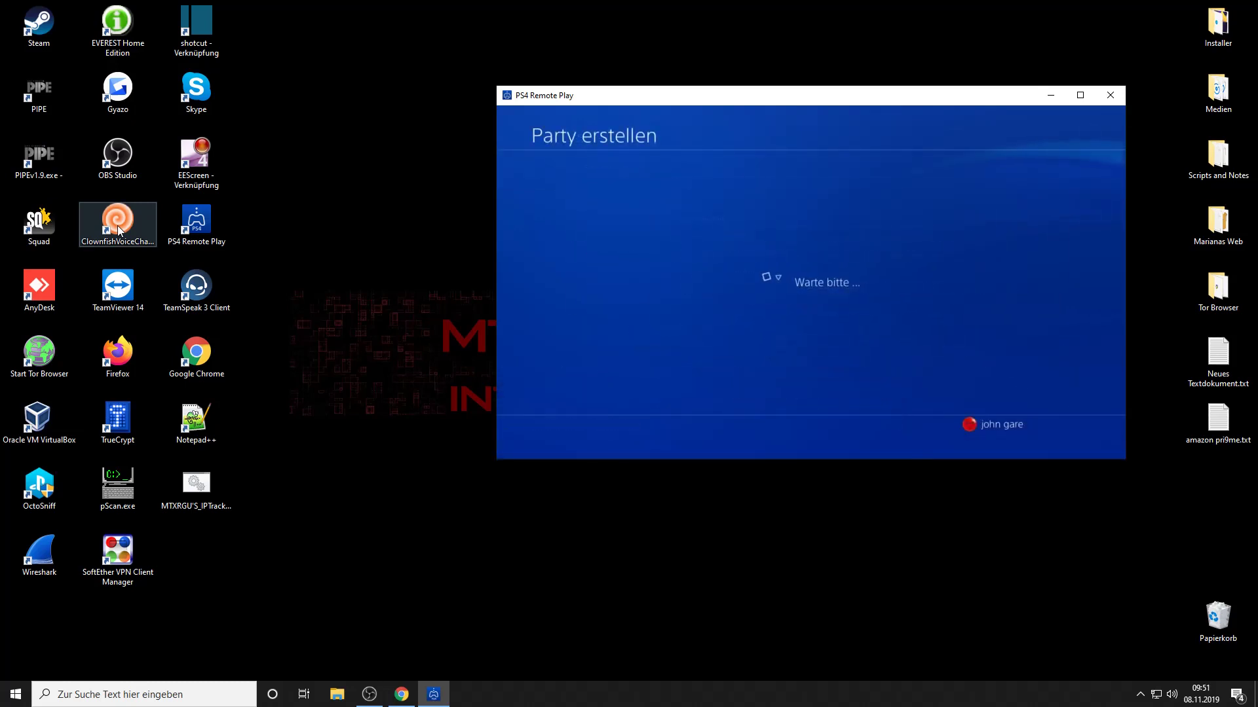
double_click(117, 225)
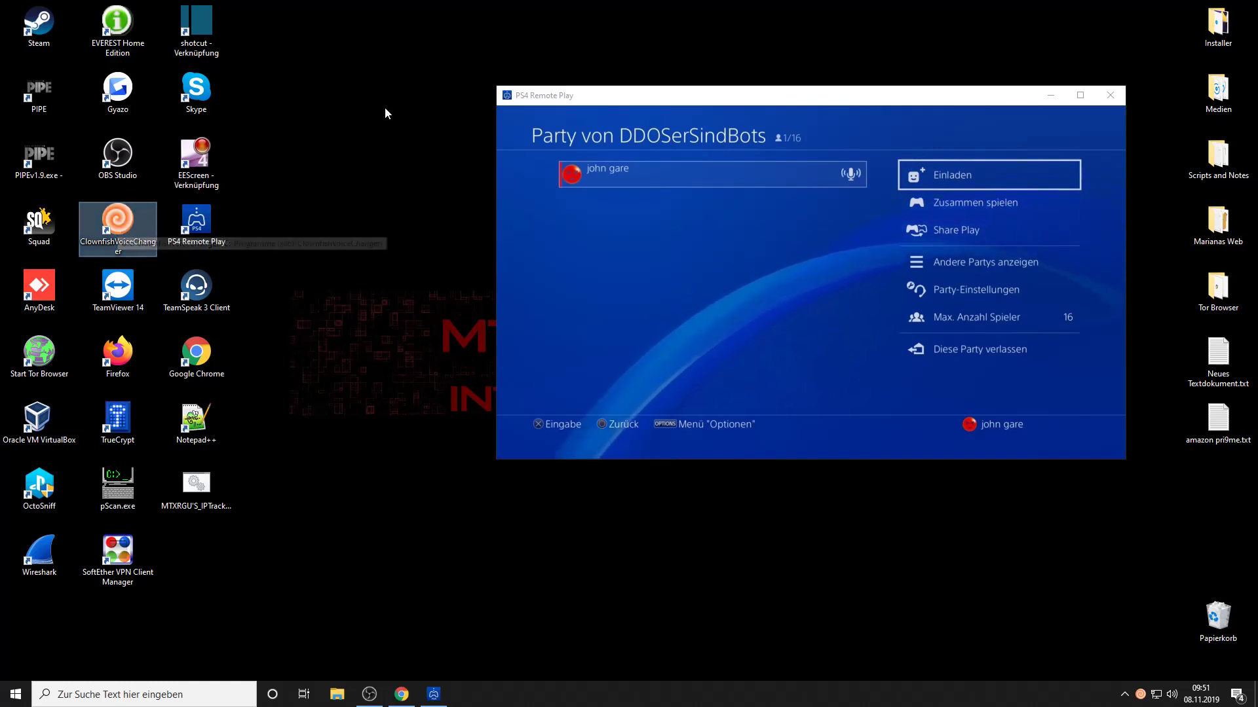
mouse_move(591, 95)
left_mouse_down()
mouse_move(558, 91)
mouse_move(569, 96)
left_mouse_up()
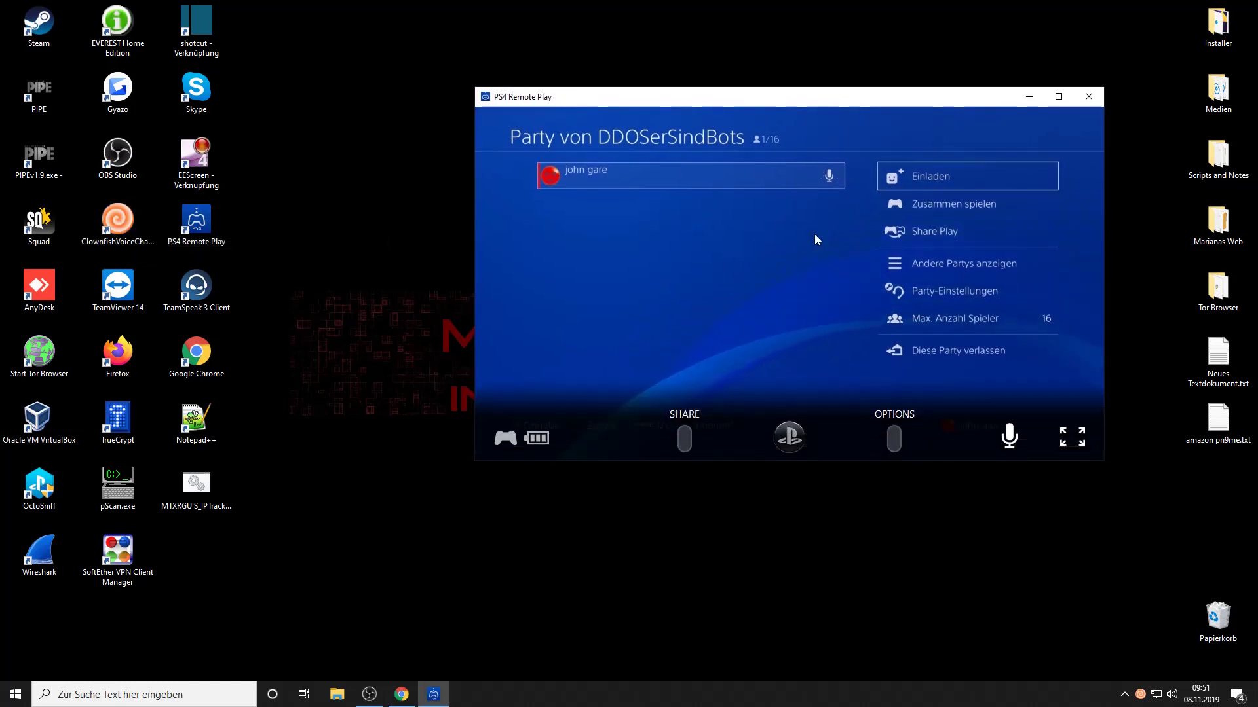
Step: Apply the Male pitch voice effect and bring up Clownfish's music playlist
double_click(117, 234)
left_click(163, 29)
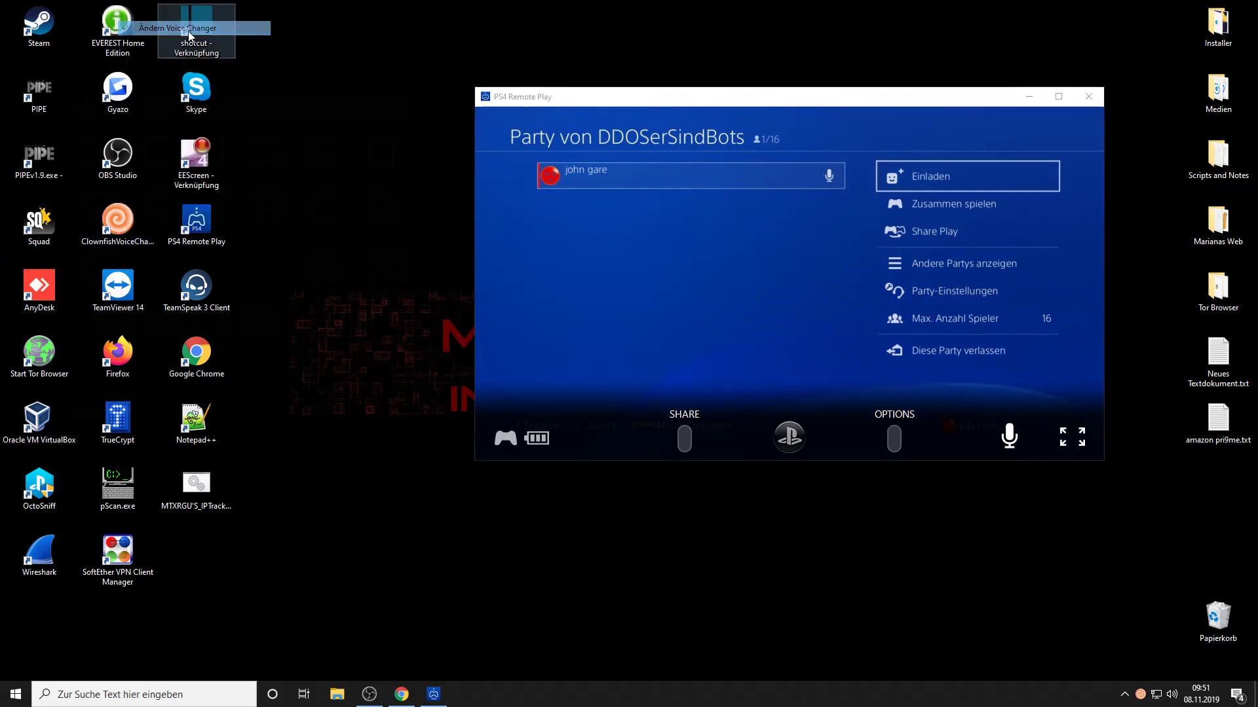
left_click_drag(183, 106, 515, 133)
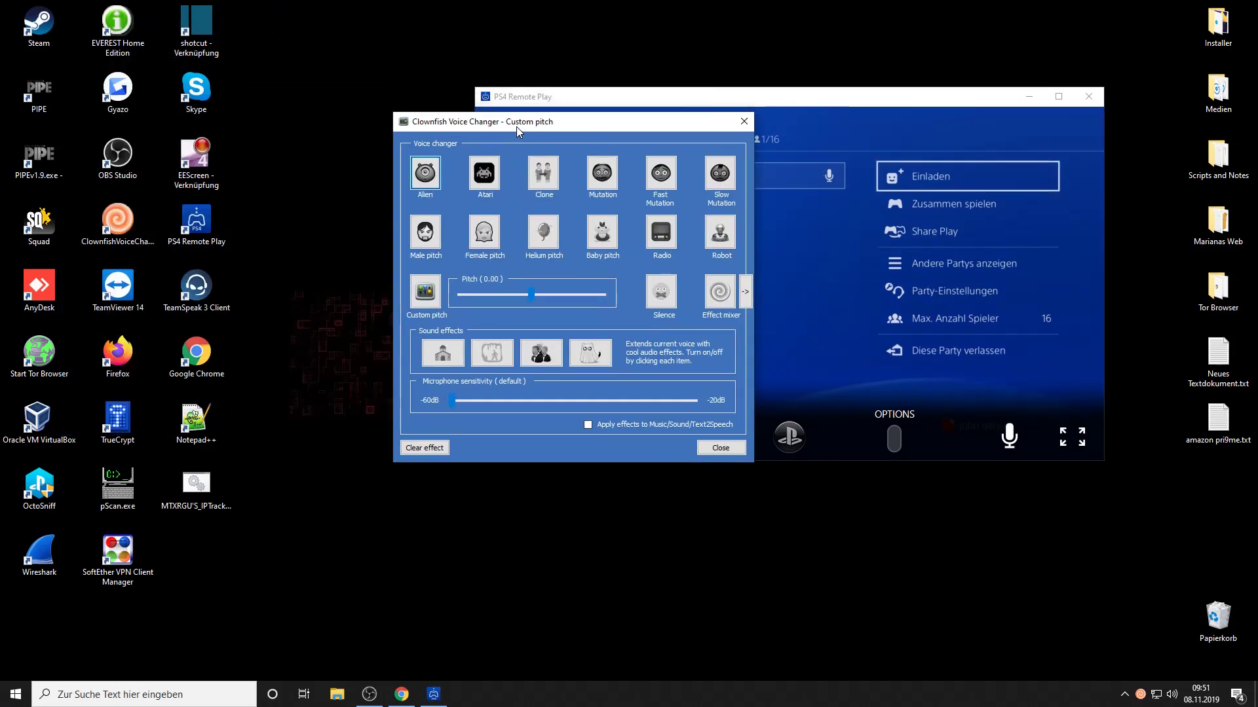
left_click(540, 232)
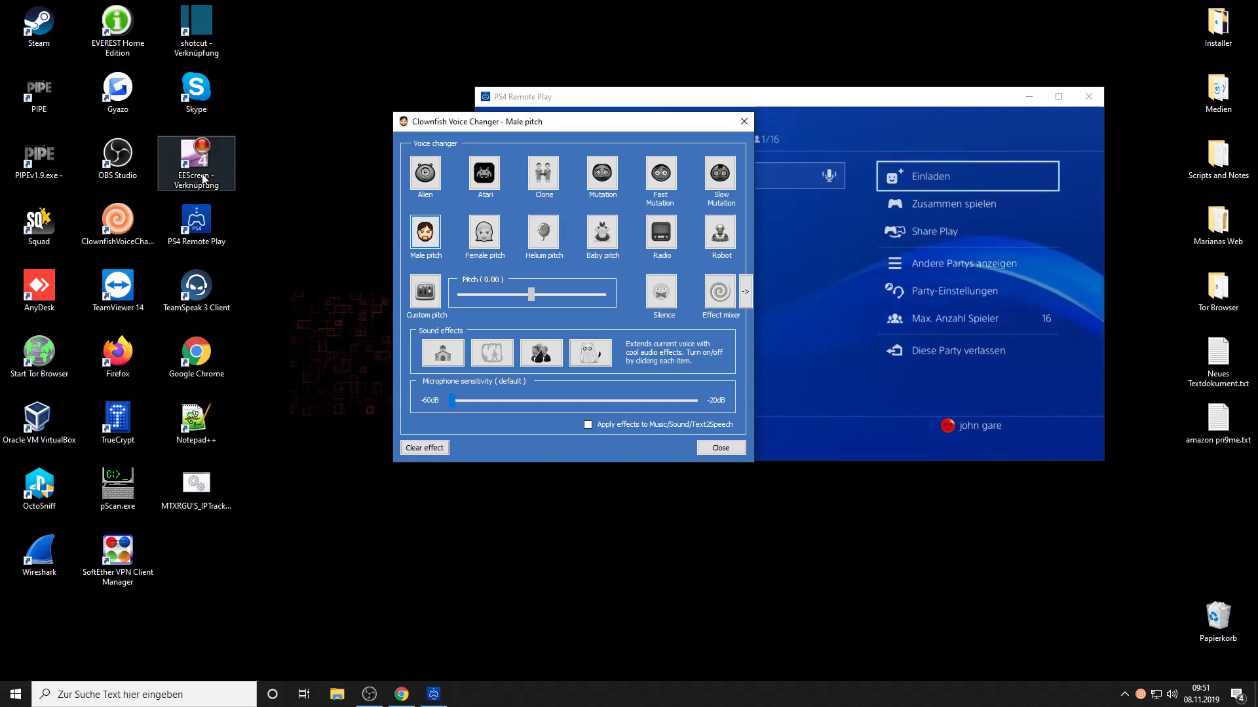
double_click(120, 233)
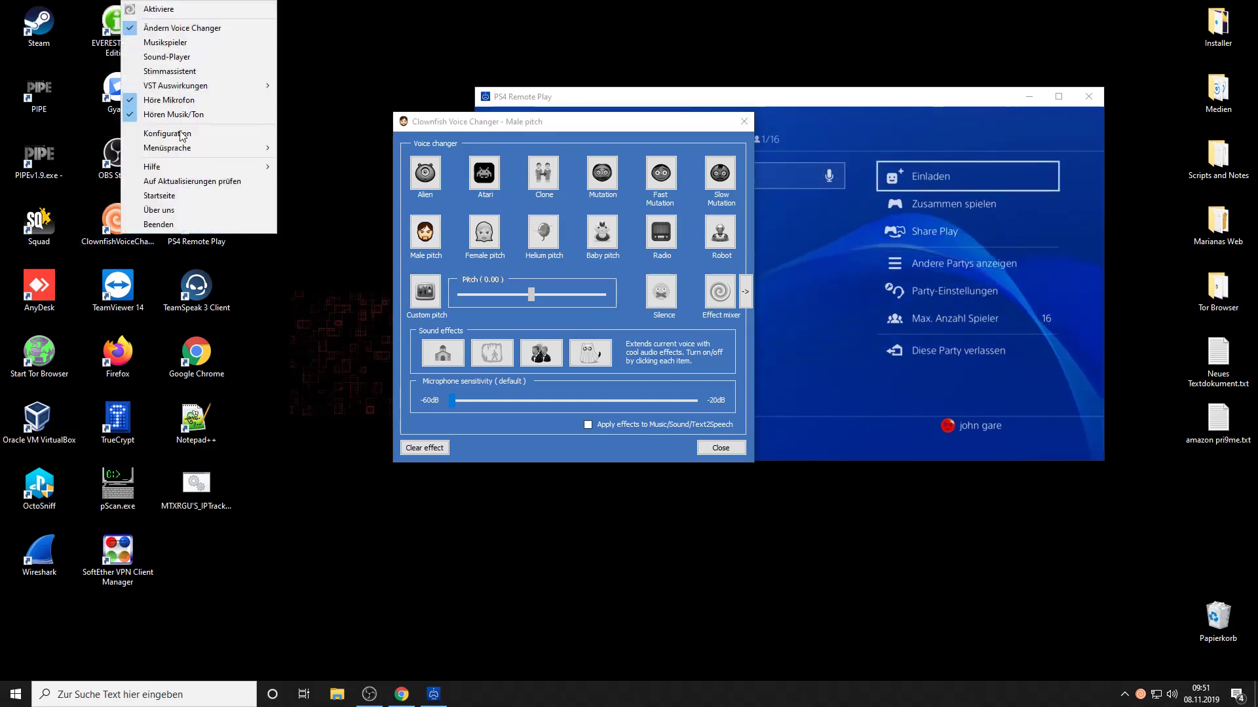
left_click(186, 42)
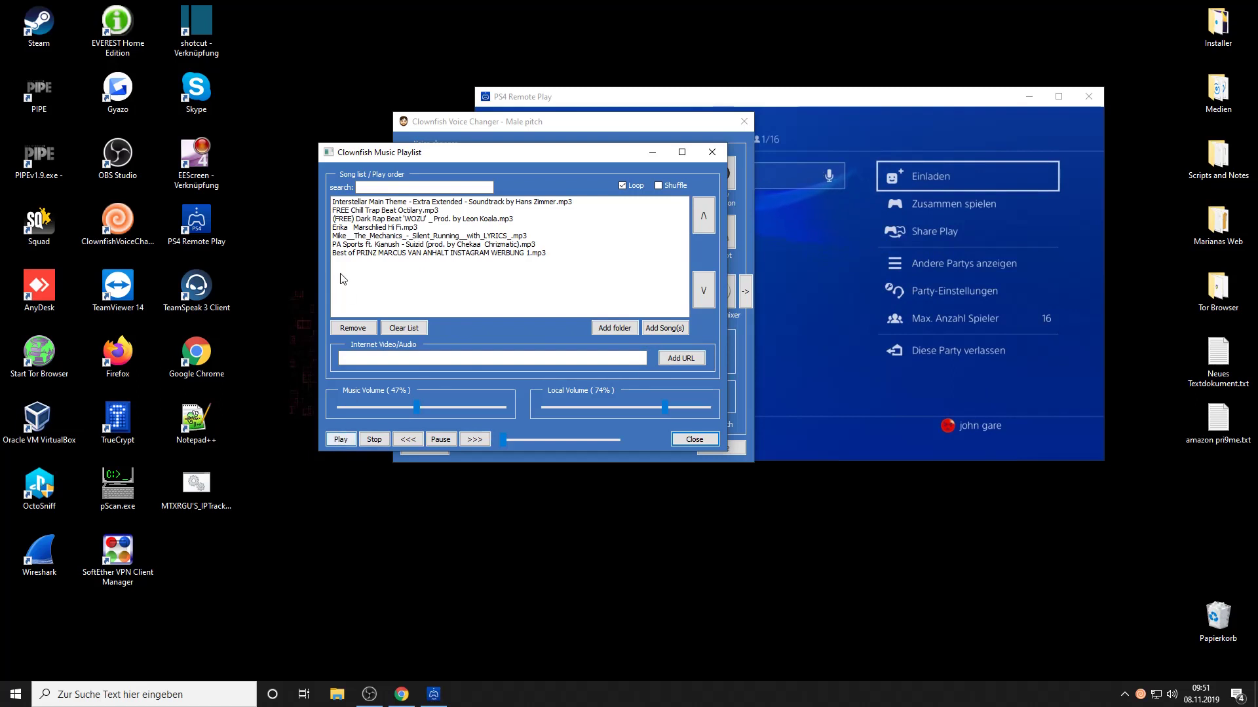
Step: Play 'FREE Chill Trap Beat Octilary.mp3' from the playlist, then close the playlist
left_click(372, 229)
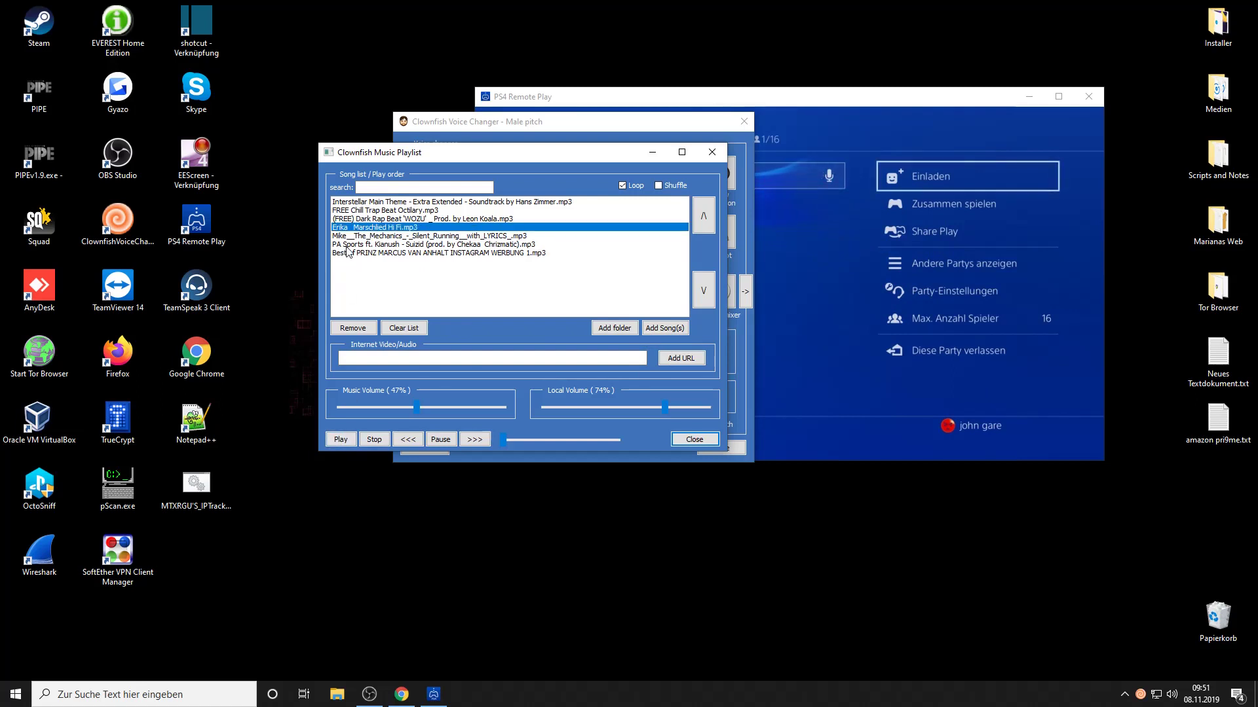
left_click(355, 213)
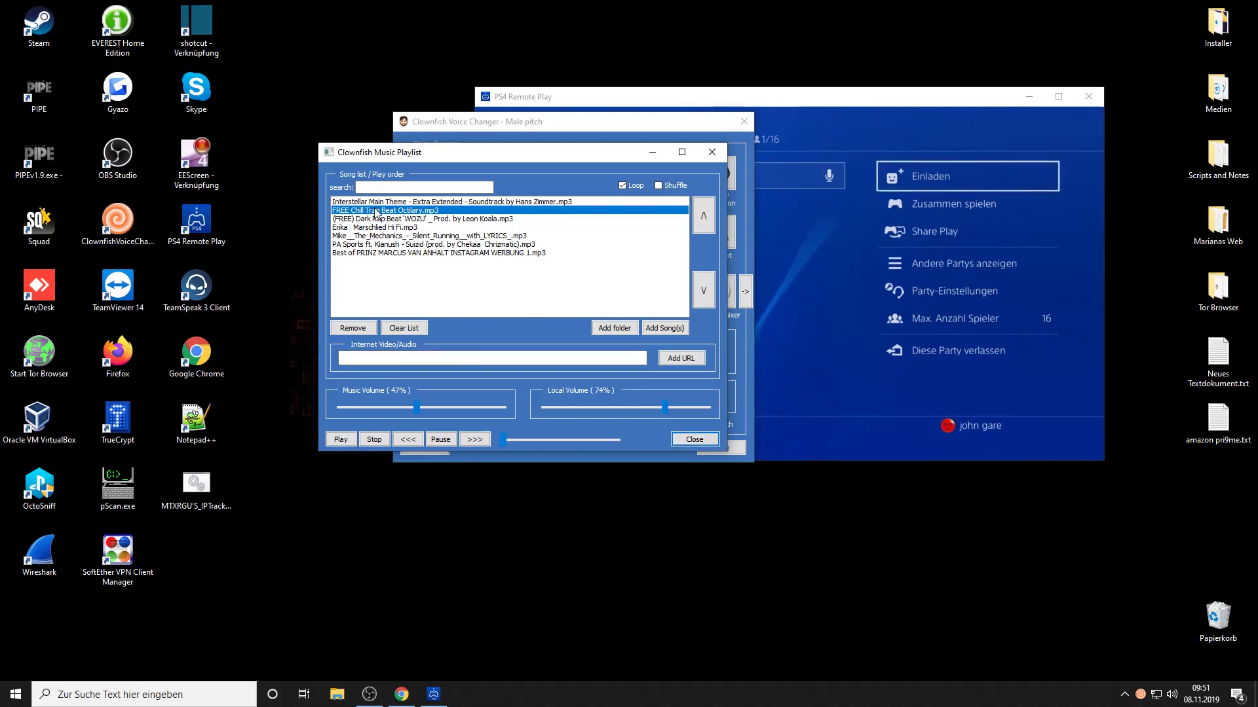
left_click(340, 439)
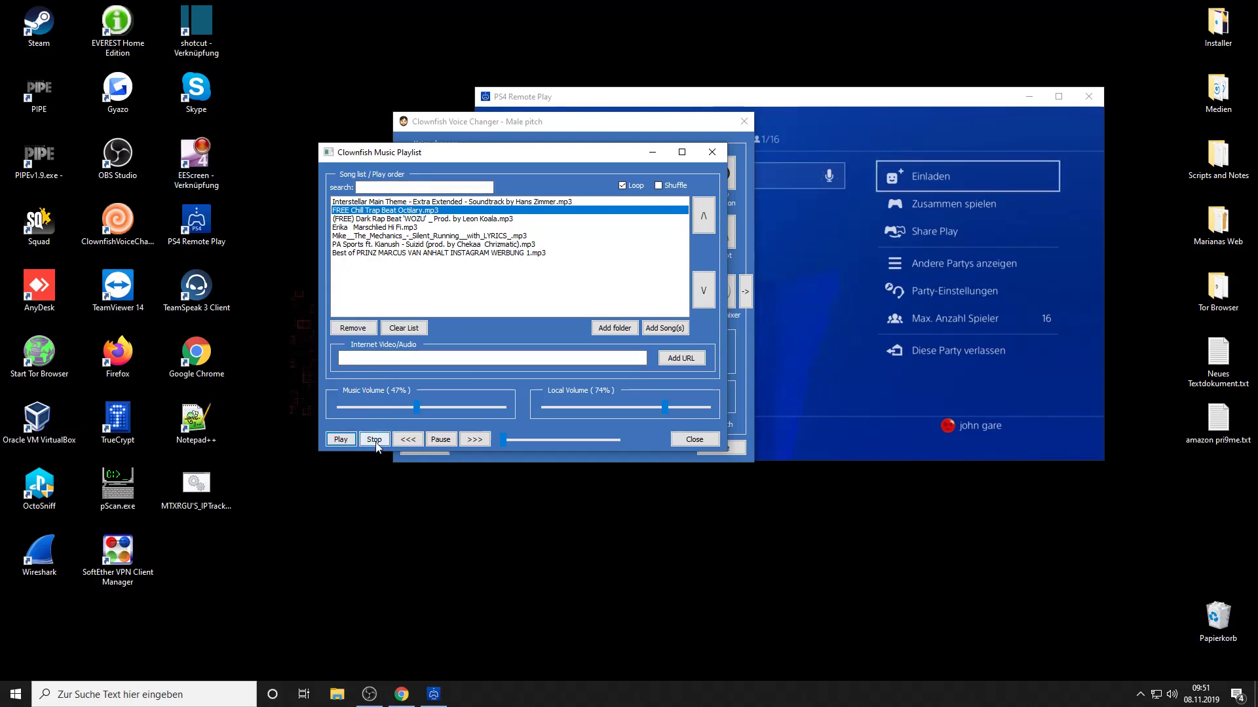
left_click(710, 150)
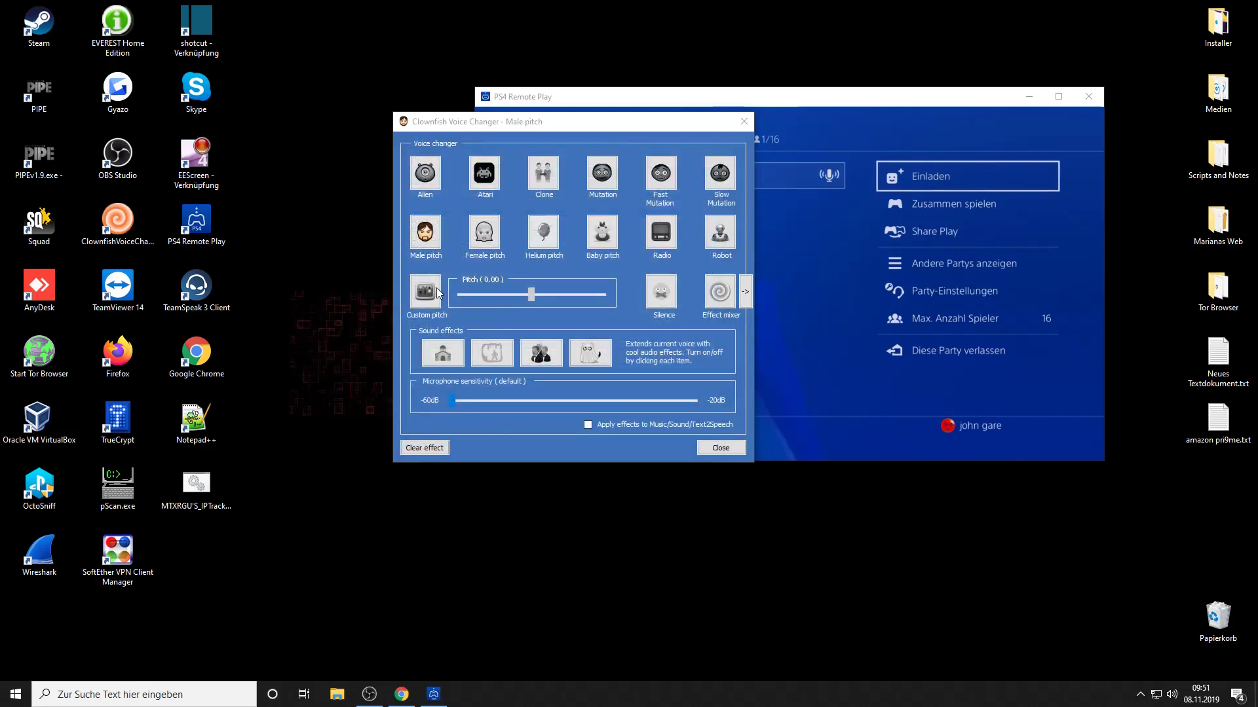
Step: Switch the voice effect to Custom pitch and place the Sound Player over the party screen
left_click(424, 291)
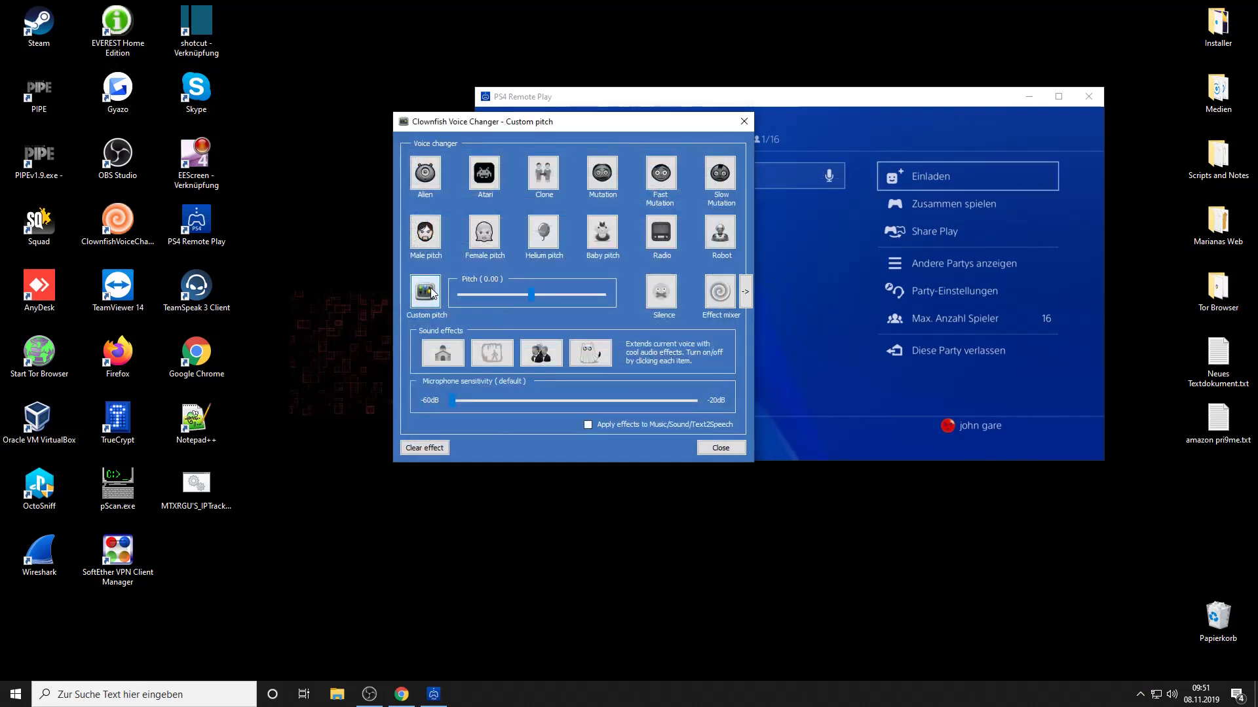
double_click(117, 222)
left_click(180, 57)
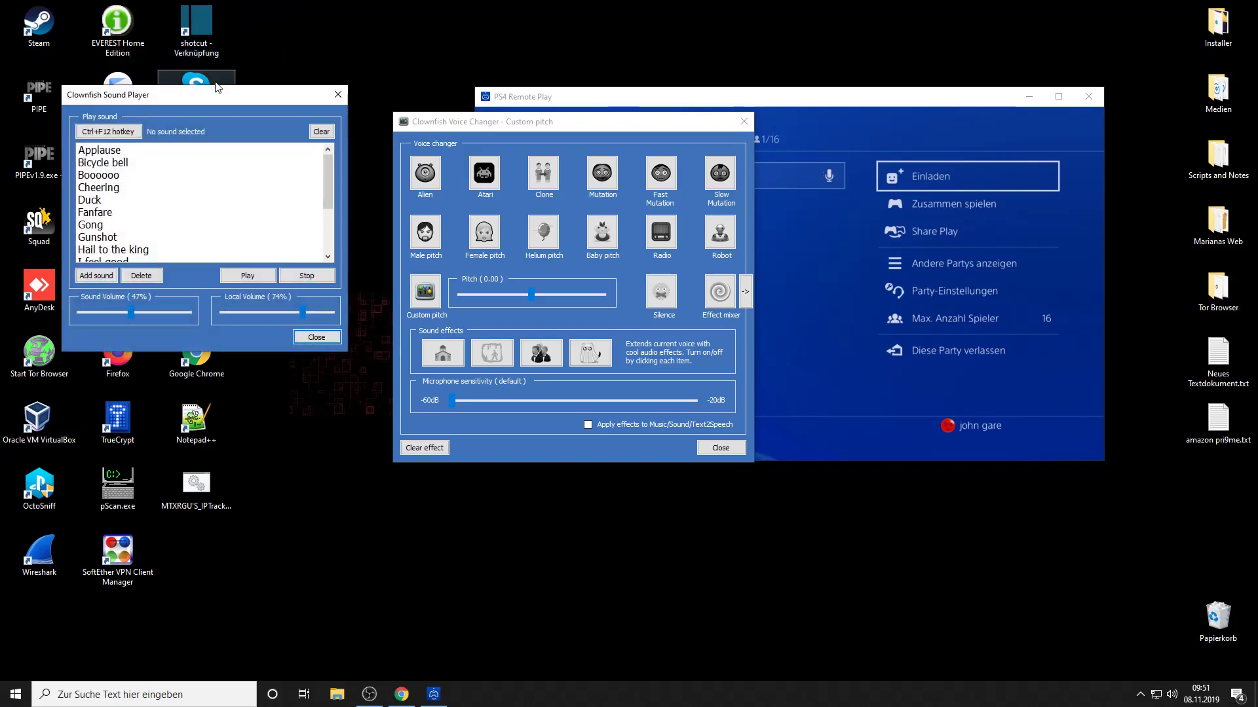
left_click_drag(130, 94, 845, 164)
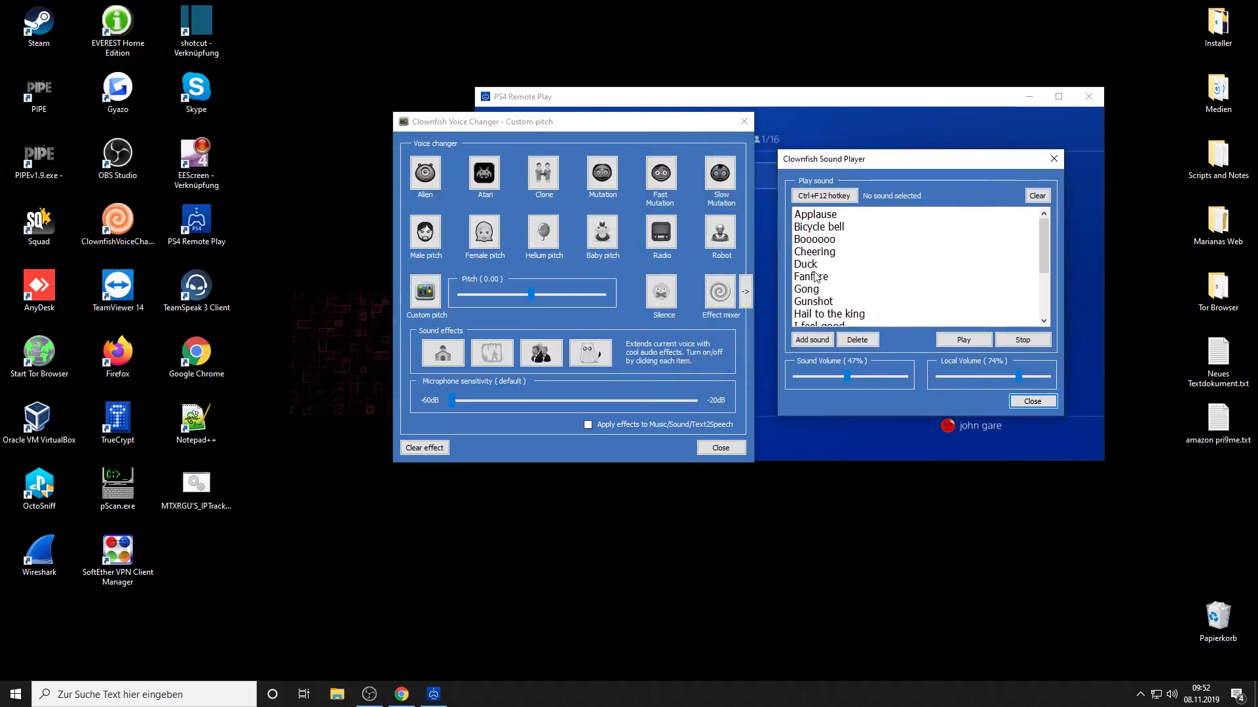
scroll(815, 277, "down", 1)
scroll(815, 277, "down", 1)
Step: Play the Duck sound, then close the Sound Player and Voice Changer windows
left_click(803, 279)
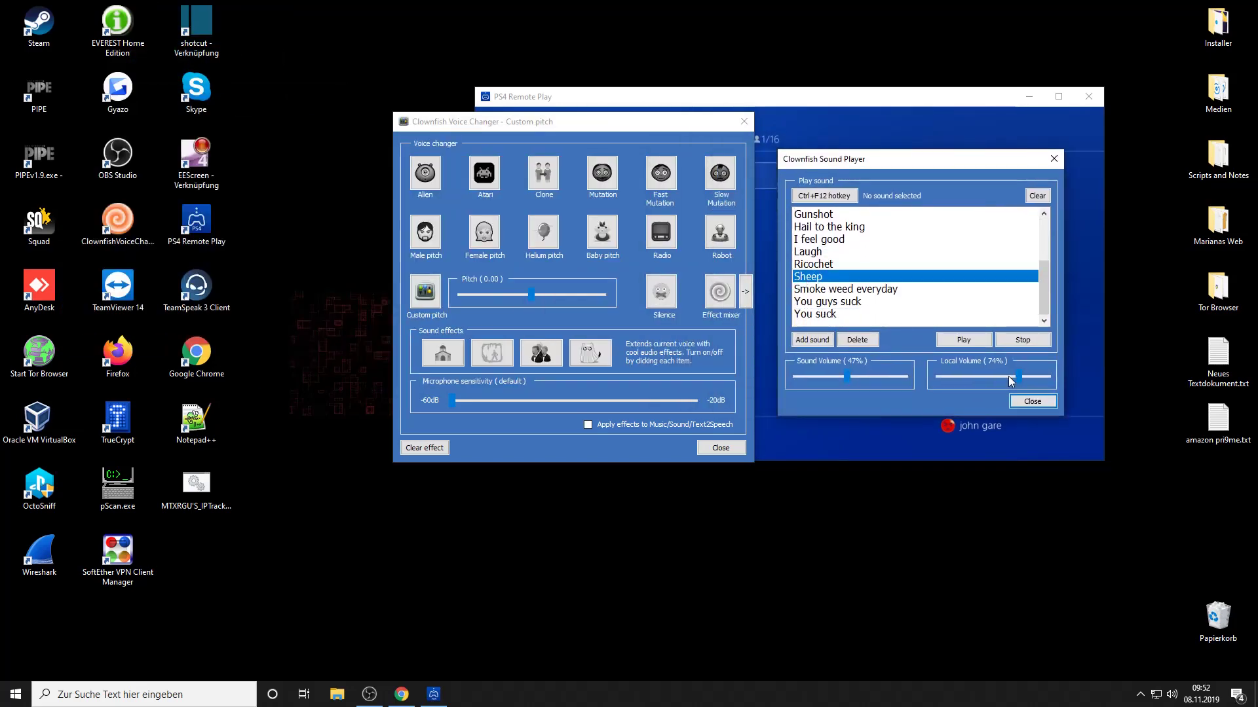
scroll(835, 273, "up", 2)
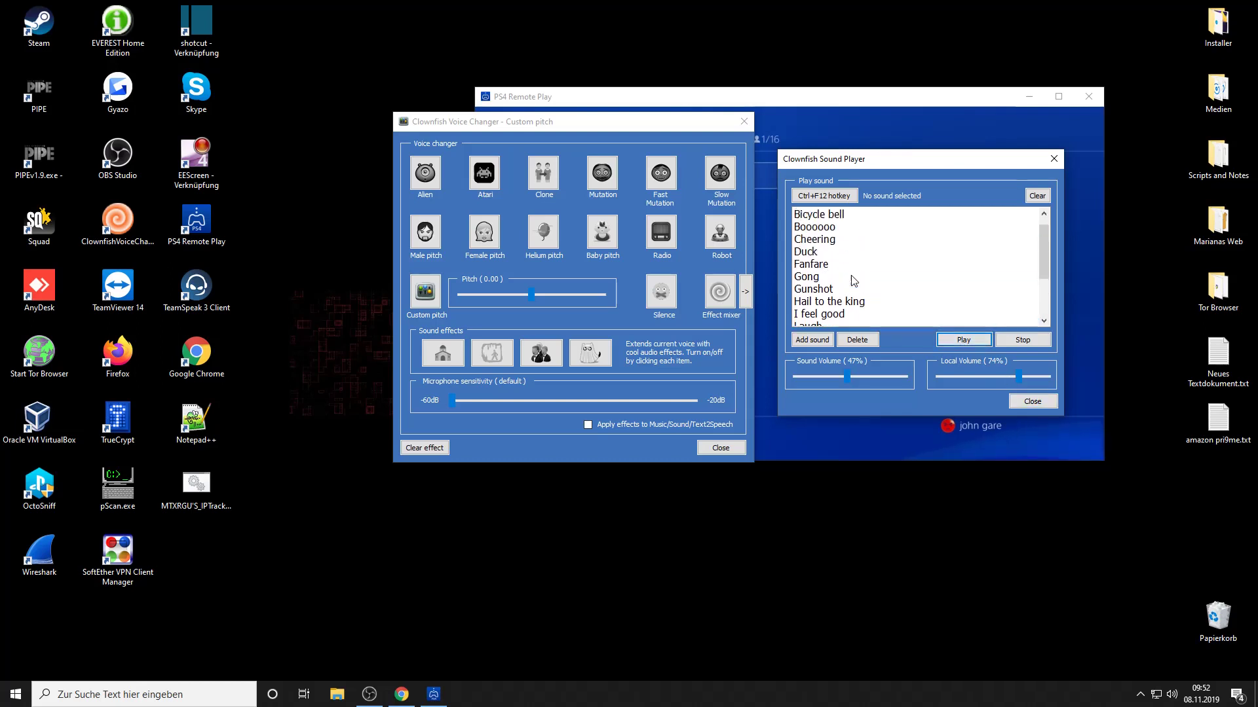
left_click(806, 255)
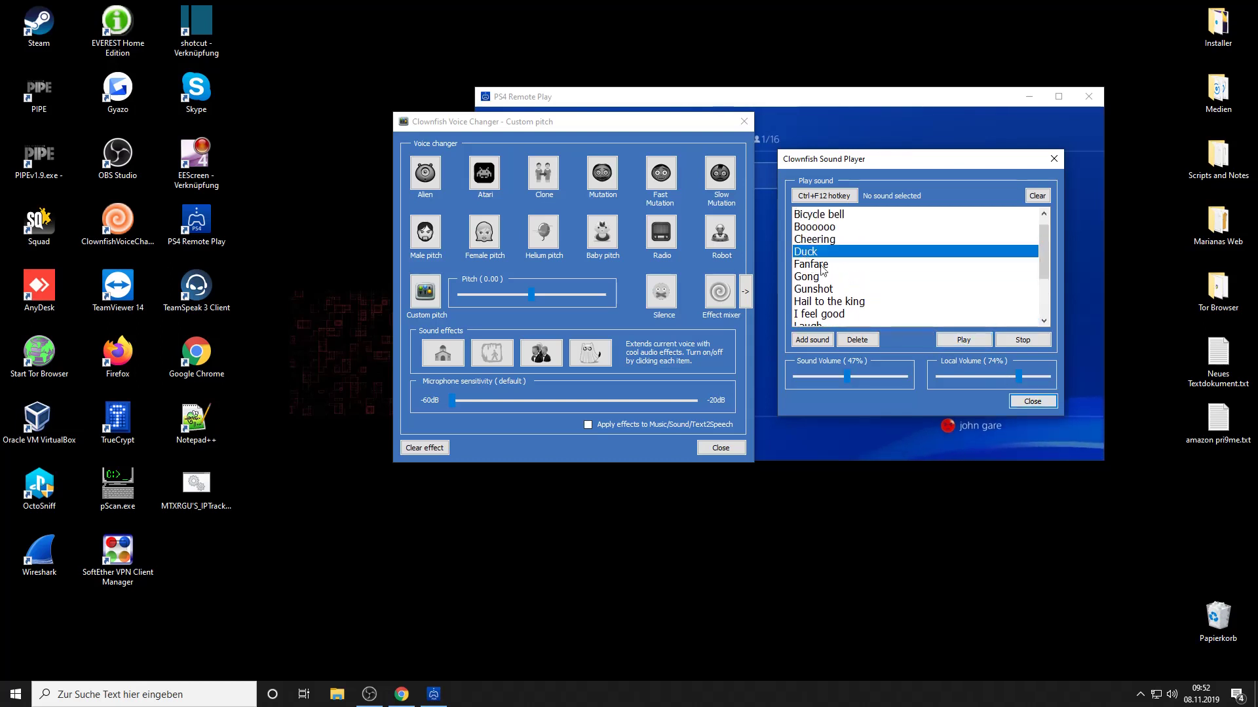
left_click(987, 341)
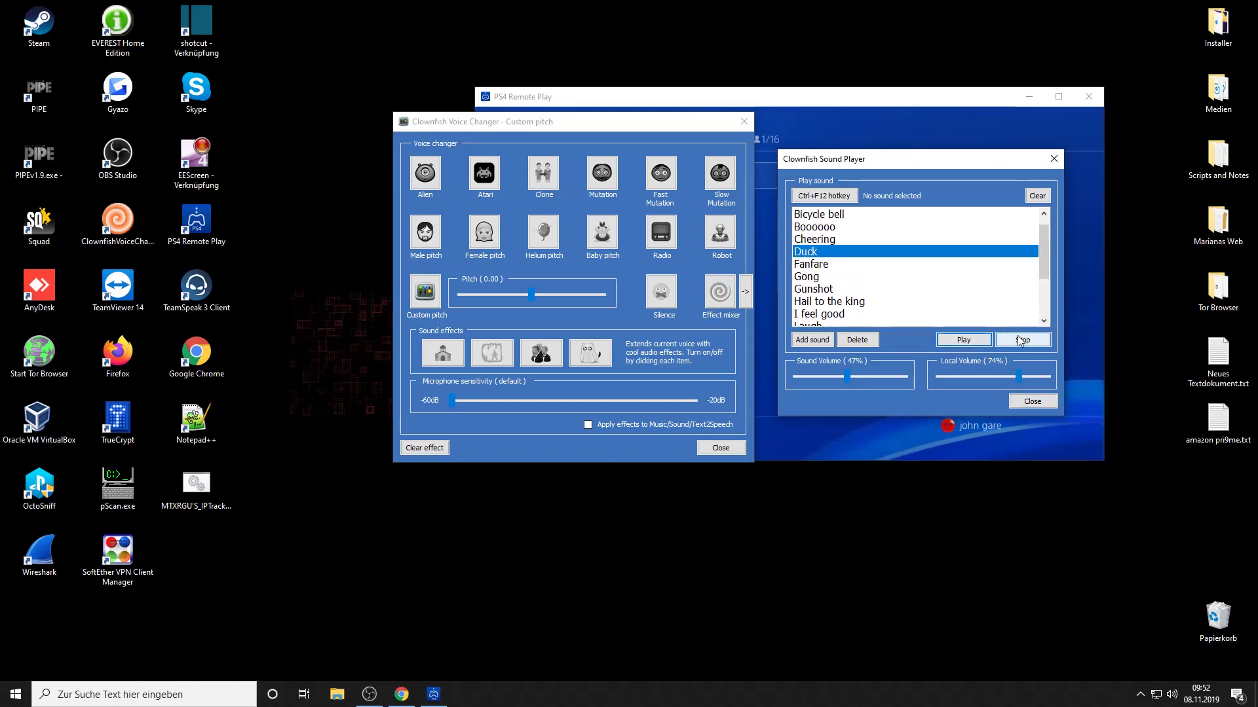
left_click(1052, 158)
left_click(744, 121)
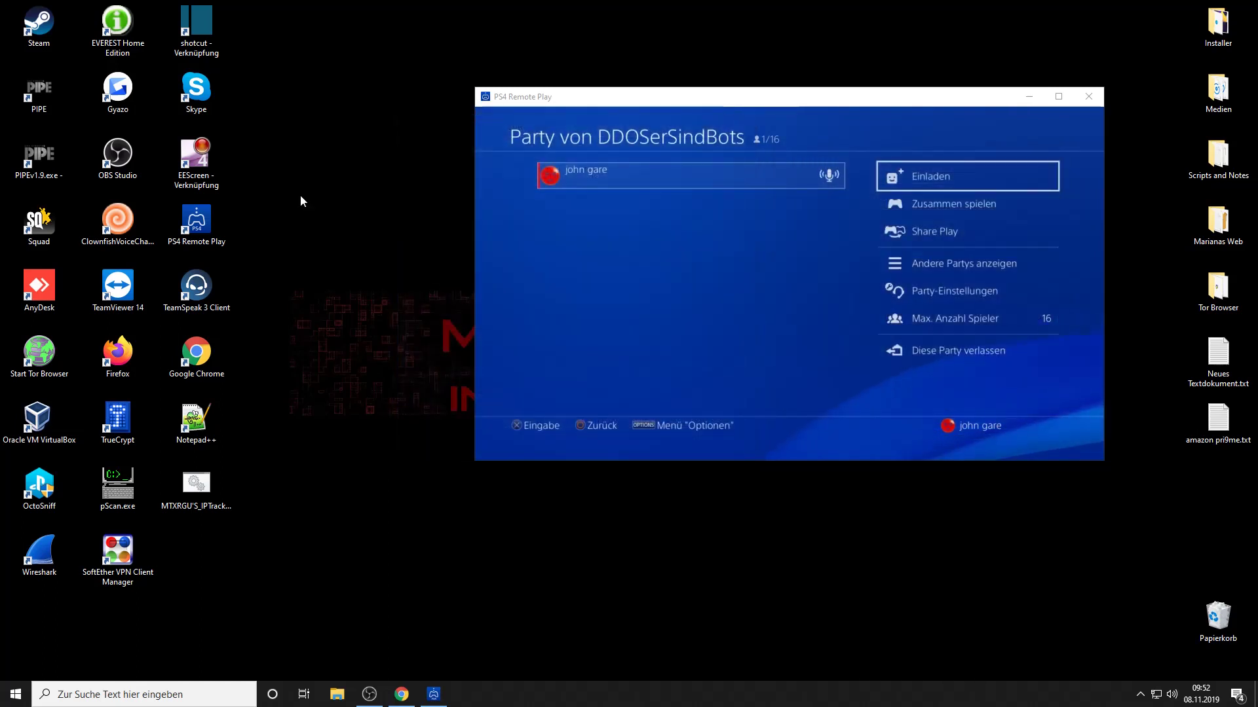